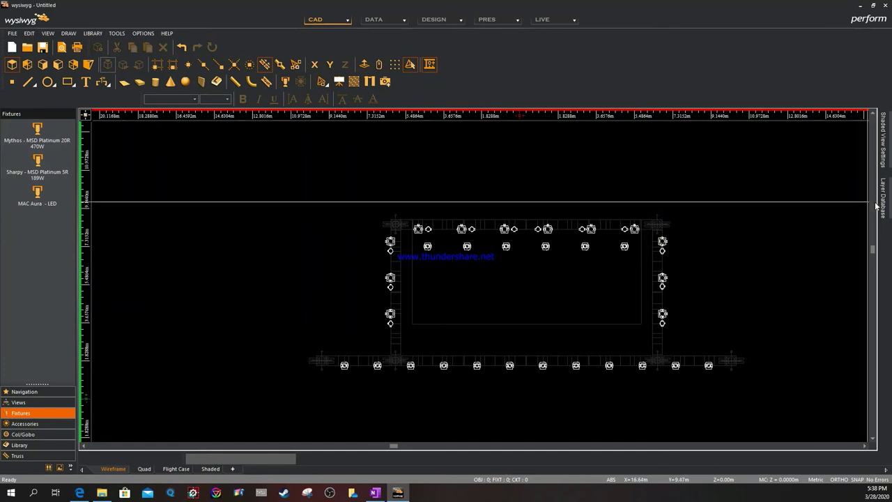
# Create three new layers named MYTHOS, SHARPY and AURA
pyautogui.moveTo(883, 201)
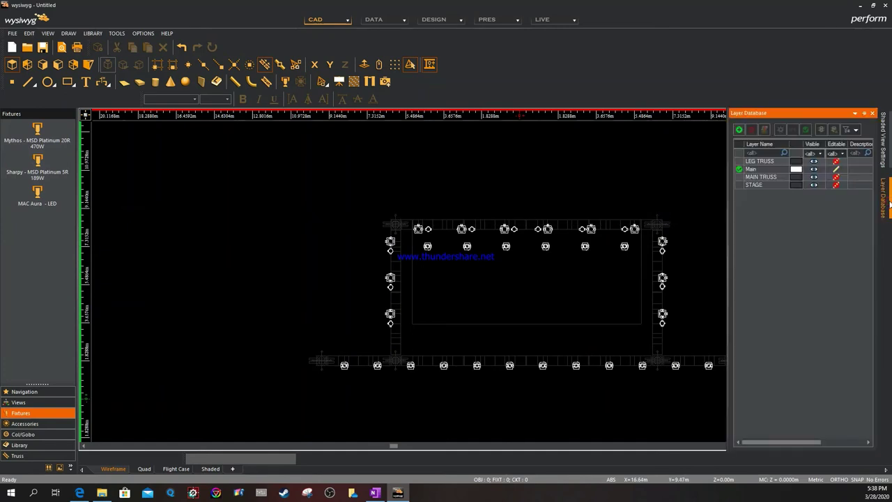
pyautogui.click(740, 130)
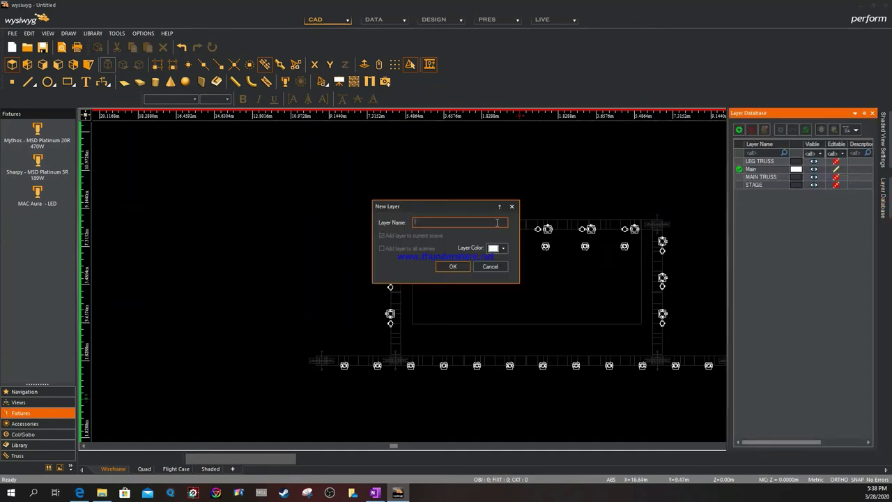
pyautogui.write('MYTHOS')
pyautogui.press('Return')
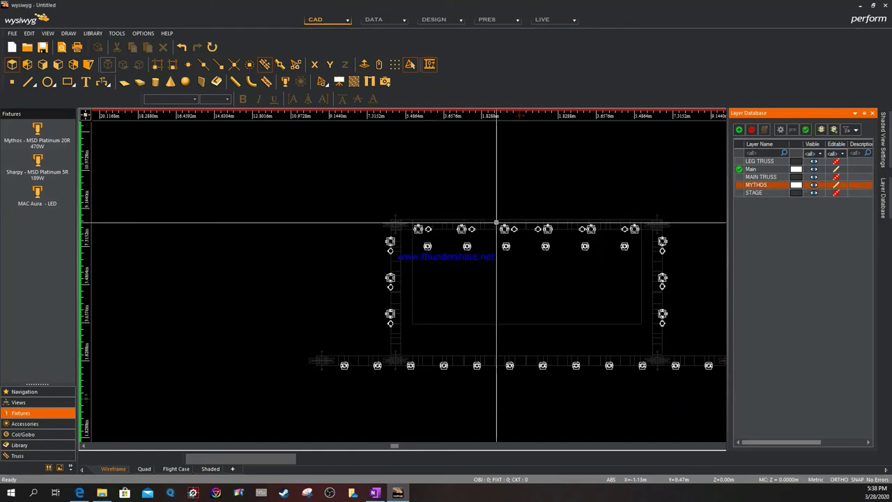
pyautogui.click(738, 130)
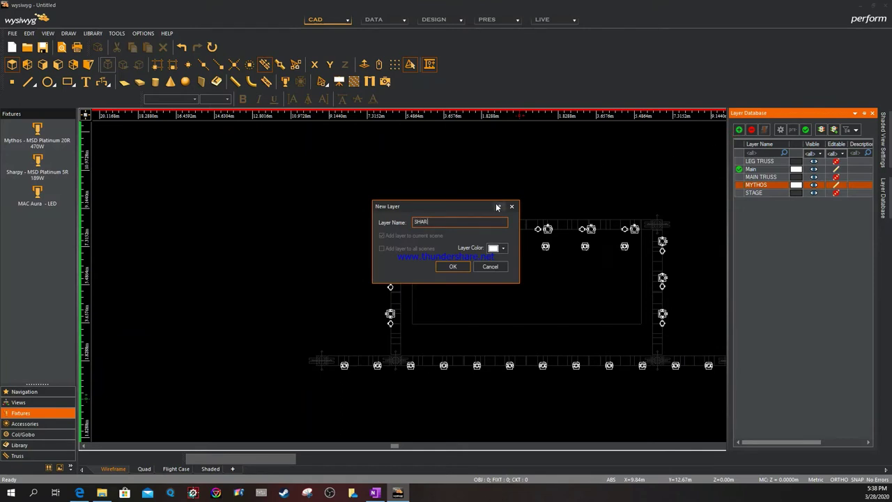
pyautogui.write('SHARPY')
pyautogui.press('Return')
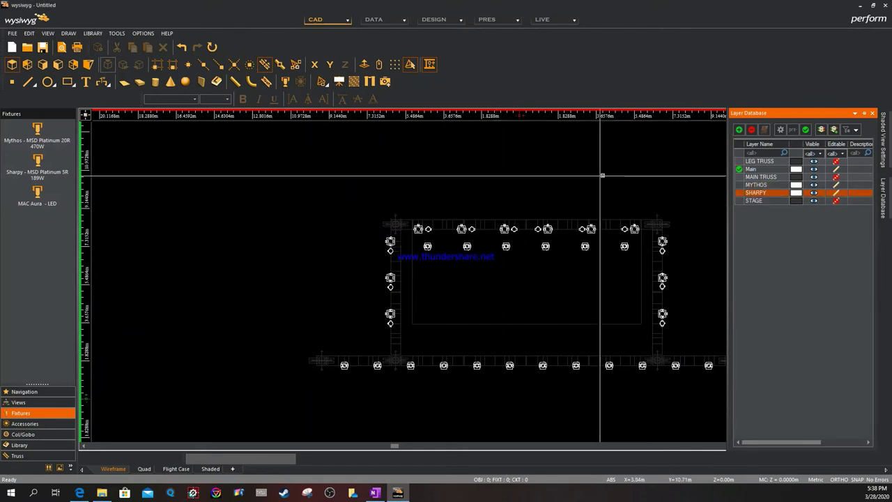
pyautogui.click(739, 129)
pyautogui.write('AURA')
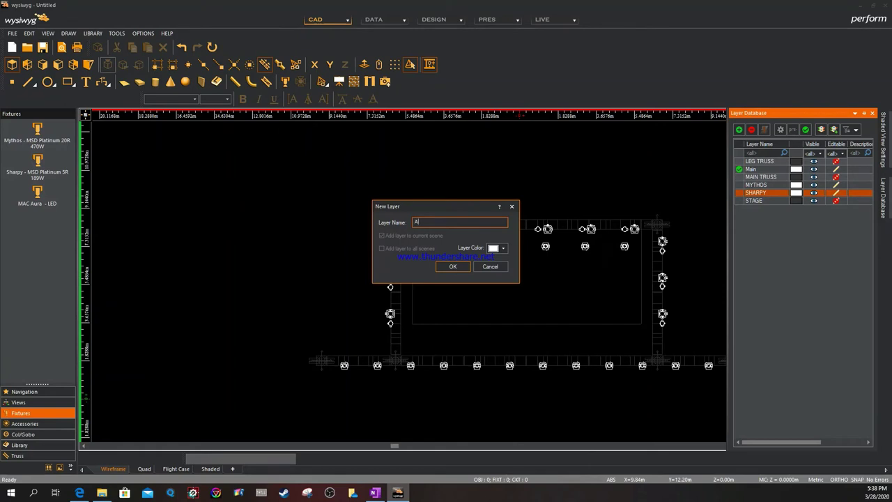
pyautogui.press('Return')
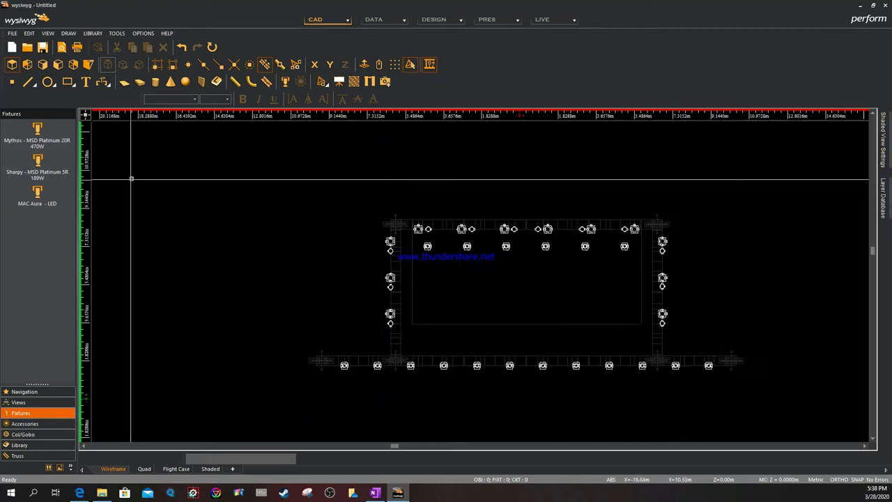
# Select all Mythos fixtures by type and assign both their general layer and group layer to MYTHOS
pyautogui.rightClick(227, 221)
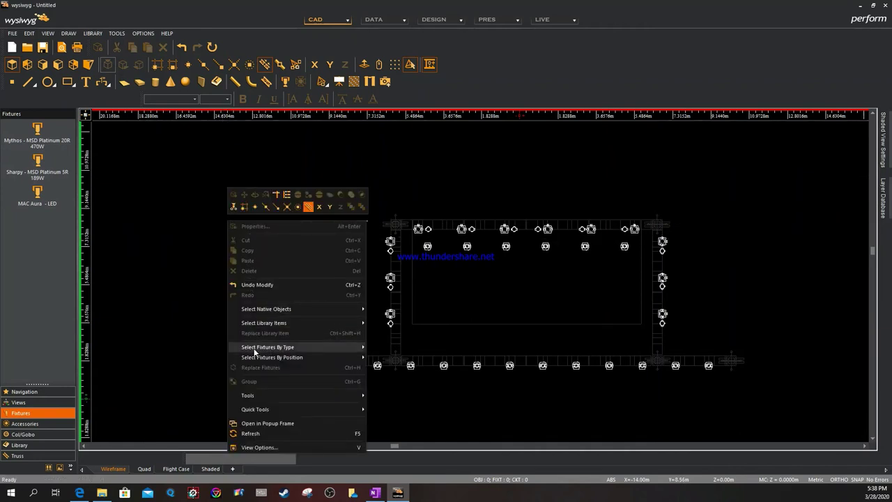
pyautogui.moveTo(265, 348)
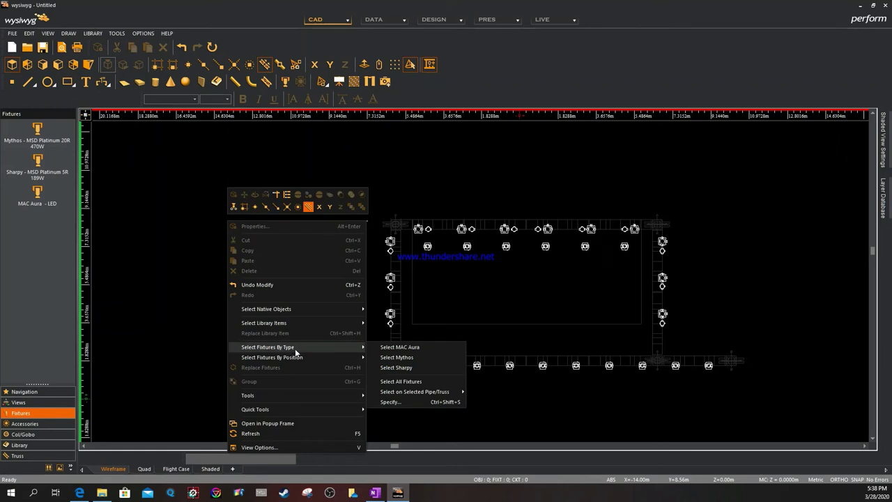
pyautogui.click(403, 357)
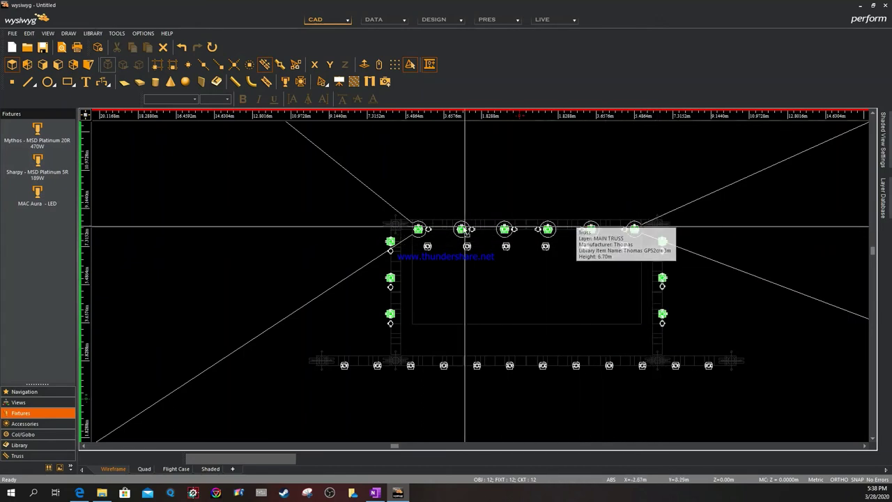
pyautogui.rightClick(209, 147)
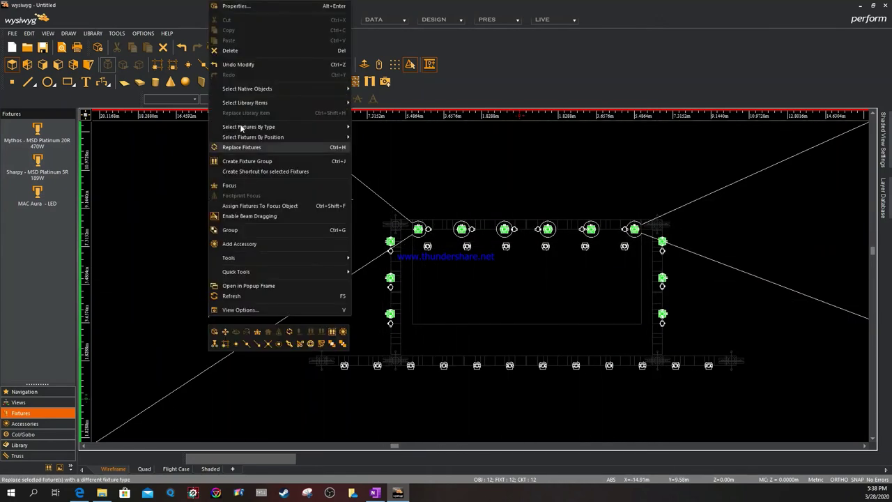
pyautogui.click(246, 8)
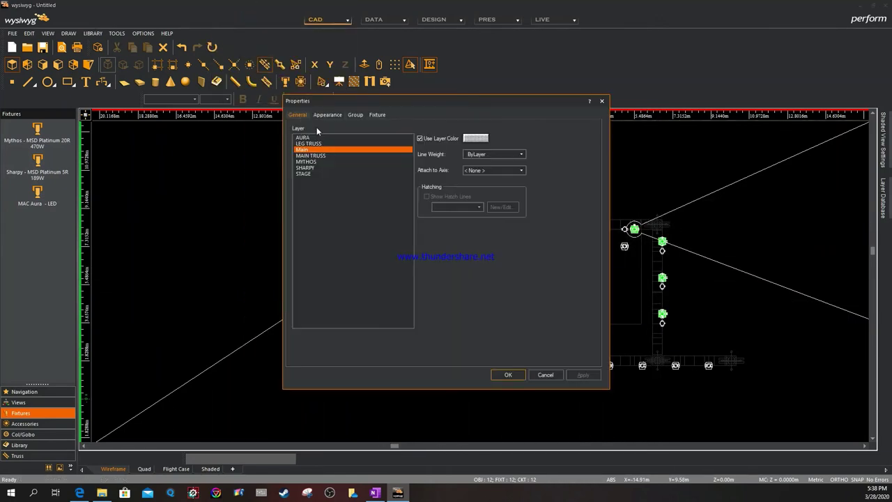
pyautogui.click(315, 163)
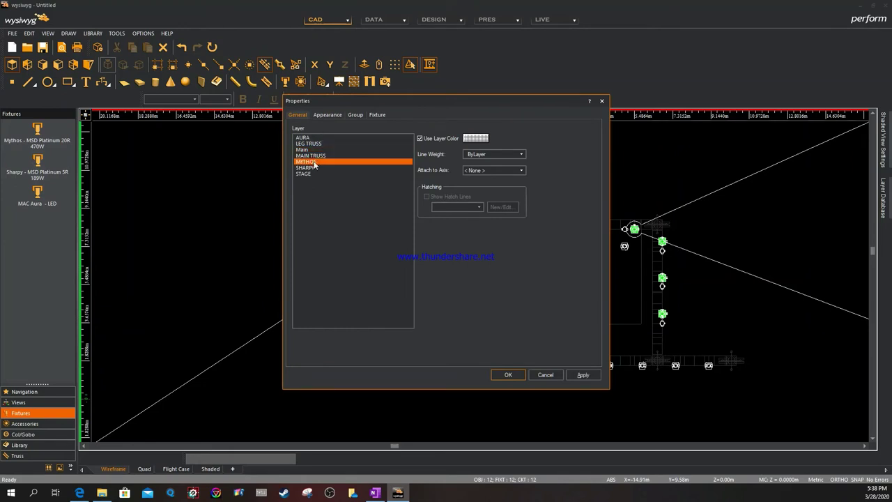
pyautogui.click(355, 115)
pyautogui.click(321, 163)
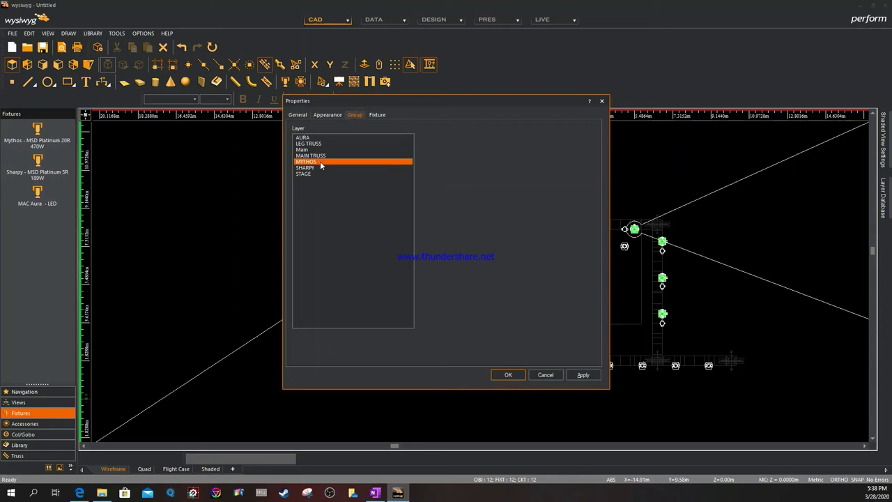
# Check the Mythos fixtures' mode options, keep Standard, and accept the property changes
pyautogui.click(375, 115)
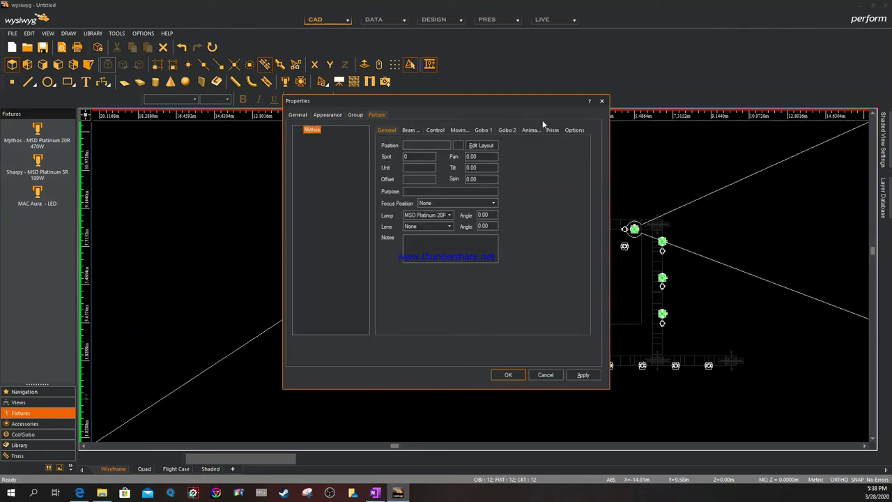
pyautogui.click(574, 130)
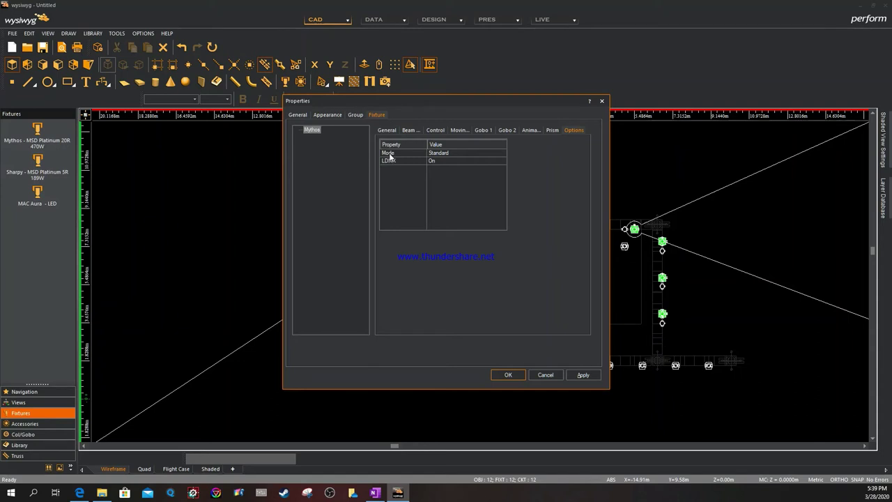
pyautogui.click(455, 152)
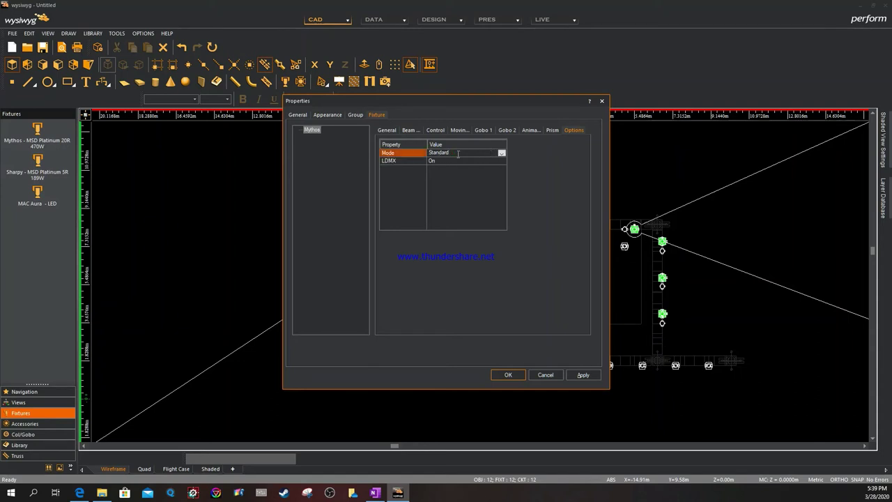
pyautogui.click(501, 154)
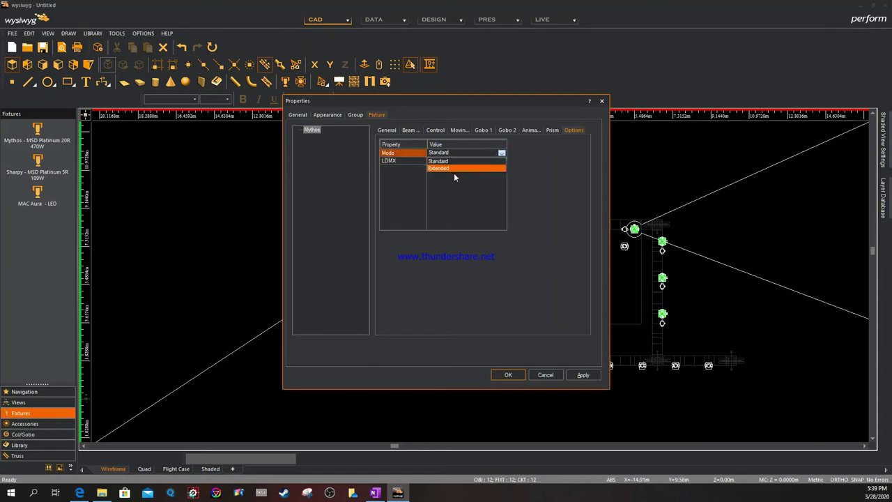
pyautogui.click(546, 165)
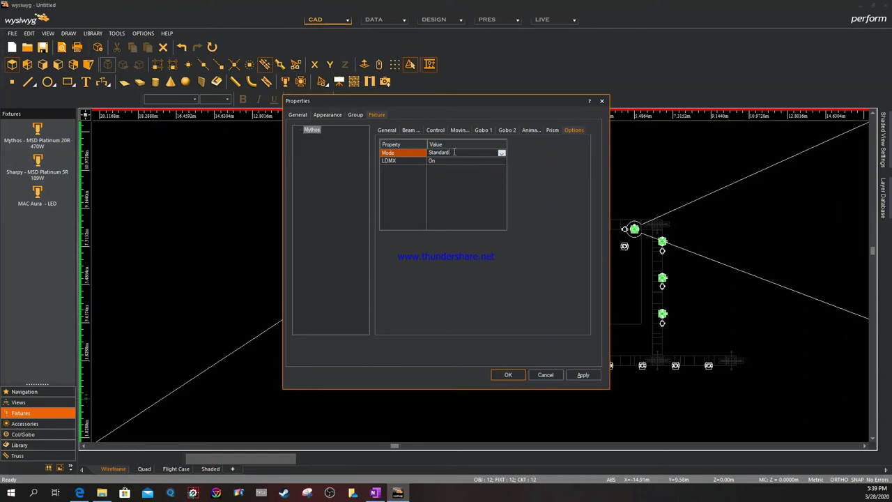
pyautogui.click(508, 375)
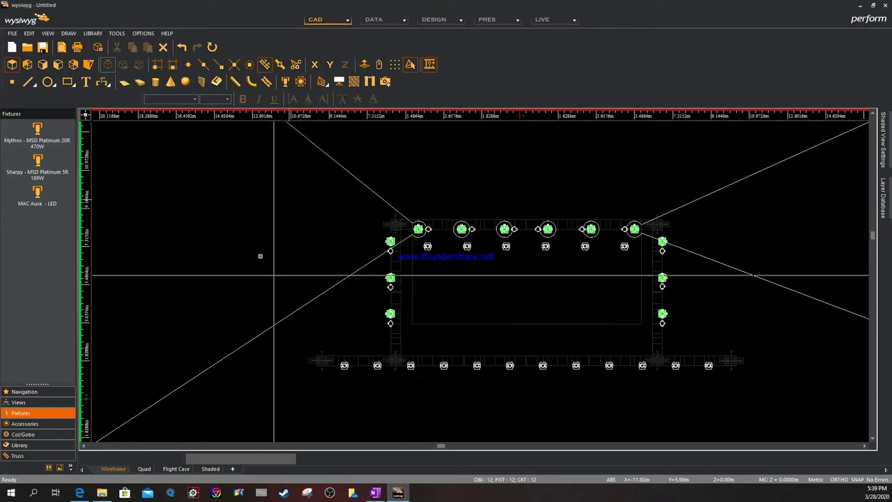
# Open the fixture attribute layout editor for the selected Mythos fixtures
pyautogui.rightClick(238, 206)
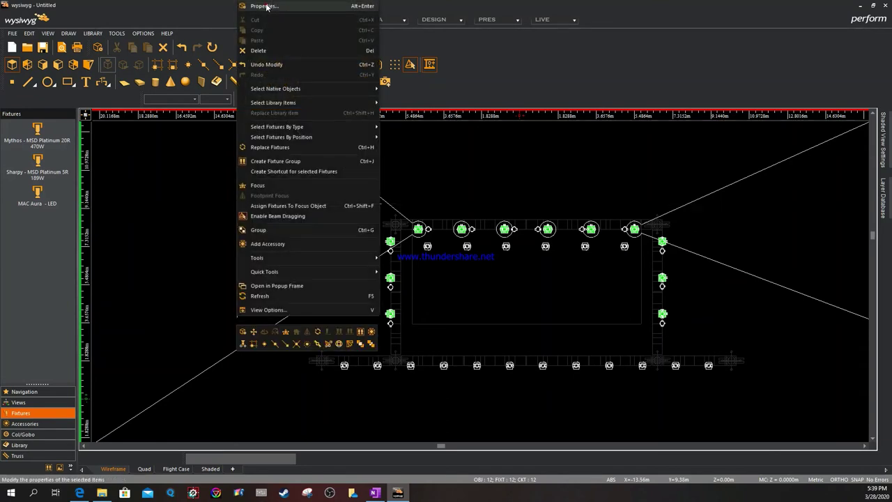
pyautogui.click(263, 6)
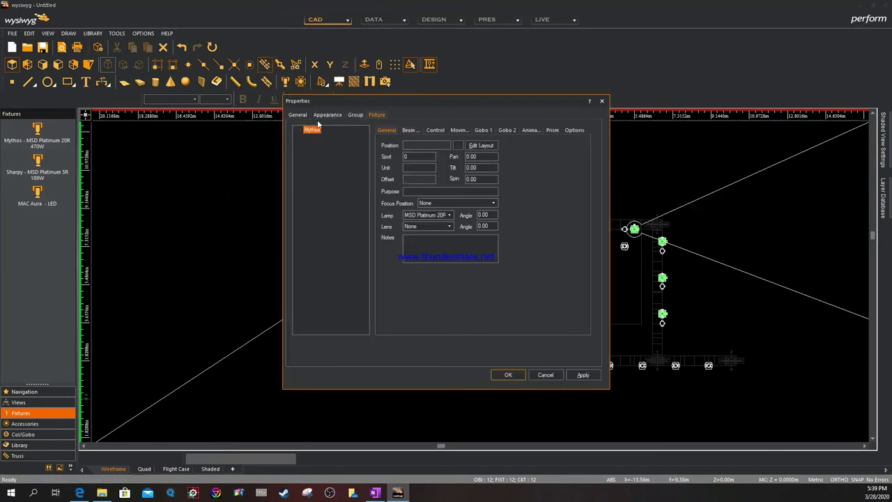
pyautogui.click(296, 115)
pyautogui.click(377, 115)
pyautogui.click(481, 145)
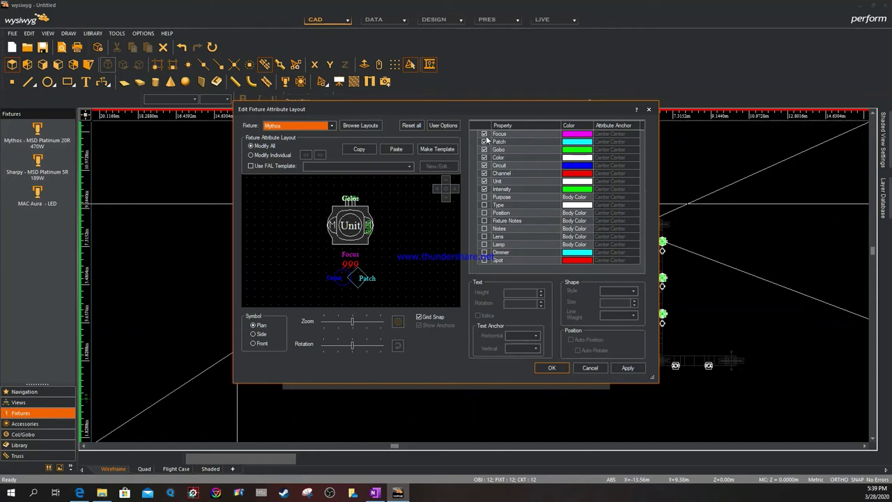
# Hide the Focus, Gobo, Color, Circuit, Channel, Unit and Intensity attributes in the Mythos layout and show Spot alongside Patch
pyautogui.click(485, 133)
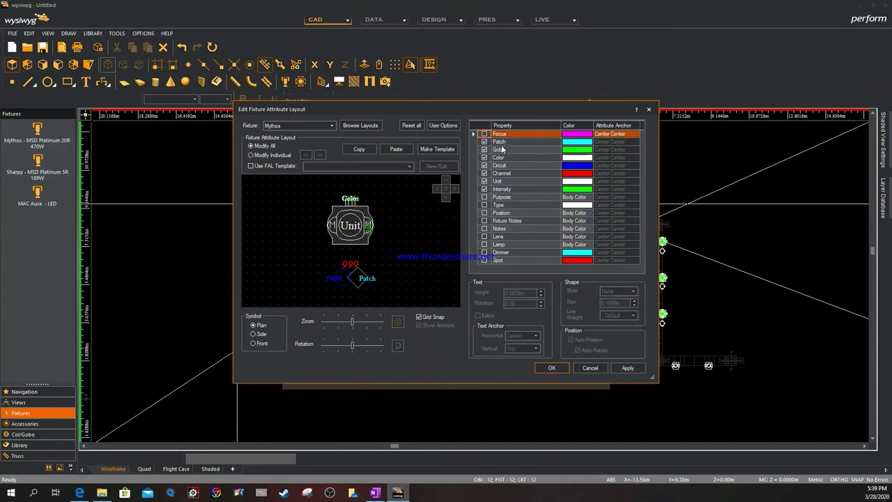
pyautogui.click(484, 150)
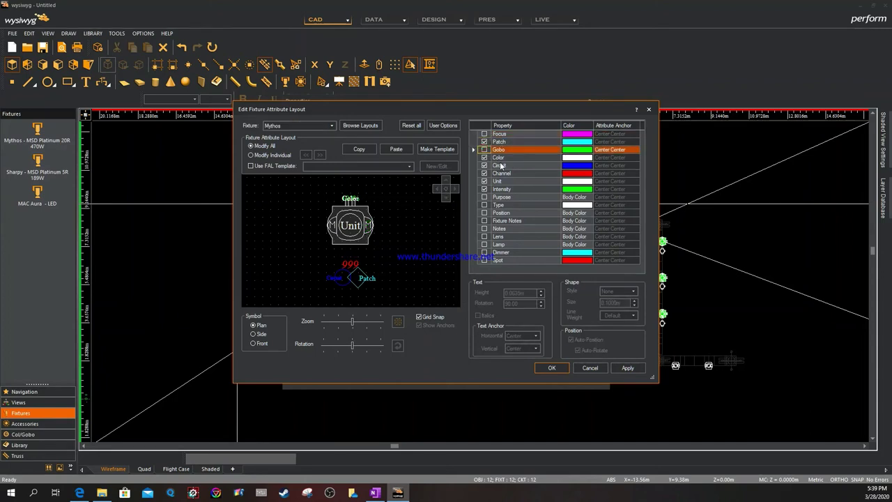
pyautogui.click(485, 158)
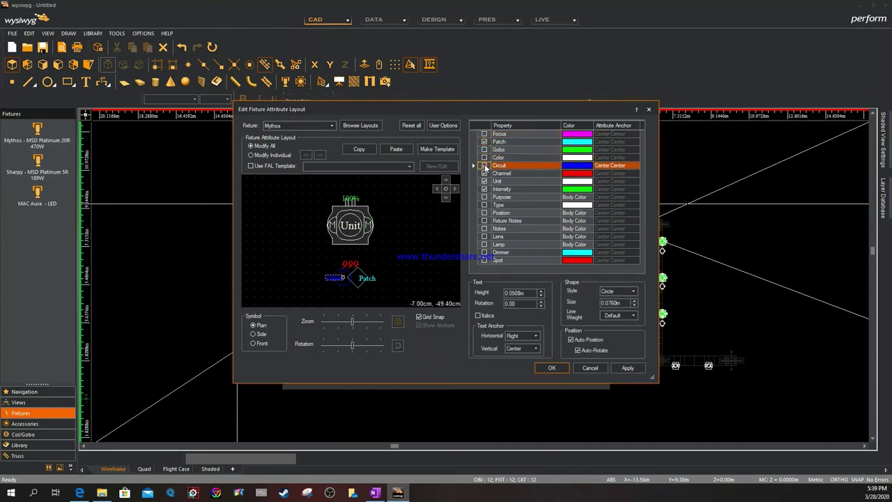
pyautogui.click(485, 173)
pyautogui.click(484, 181)
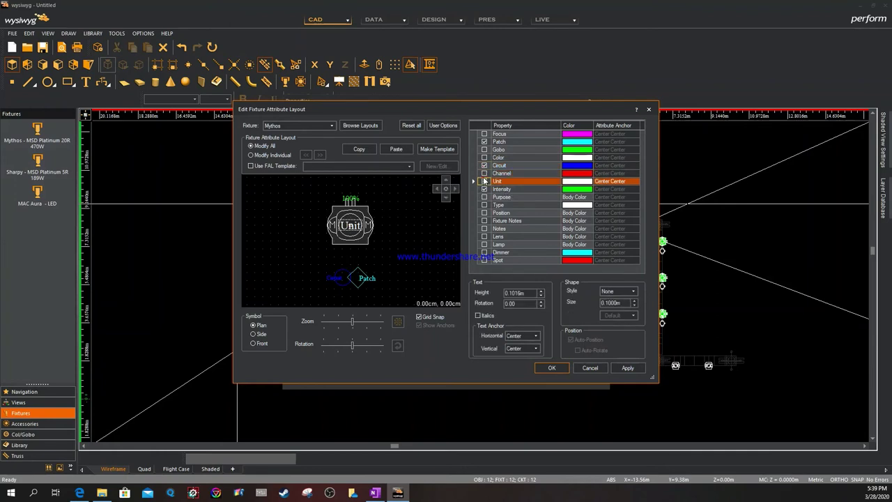
pyautogui.click(485, 189)
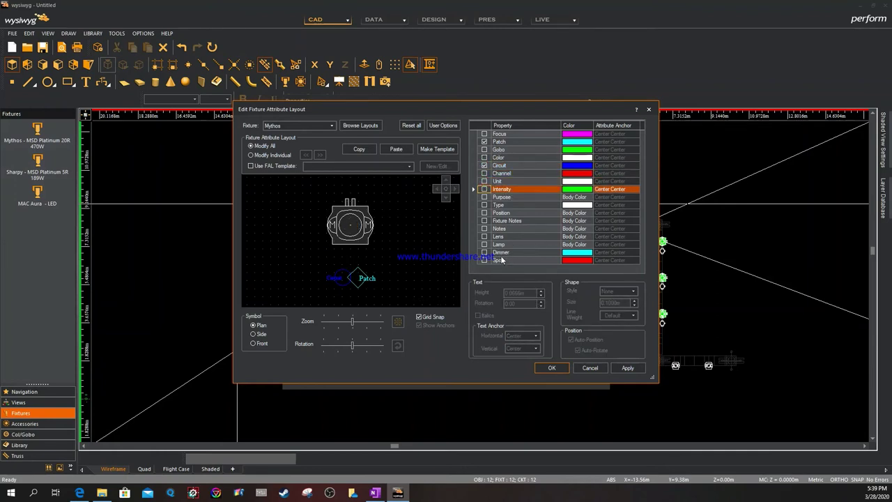
pyautogui.click(486, 166)
pyautogui.click(485, 260)
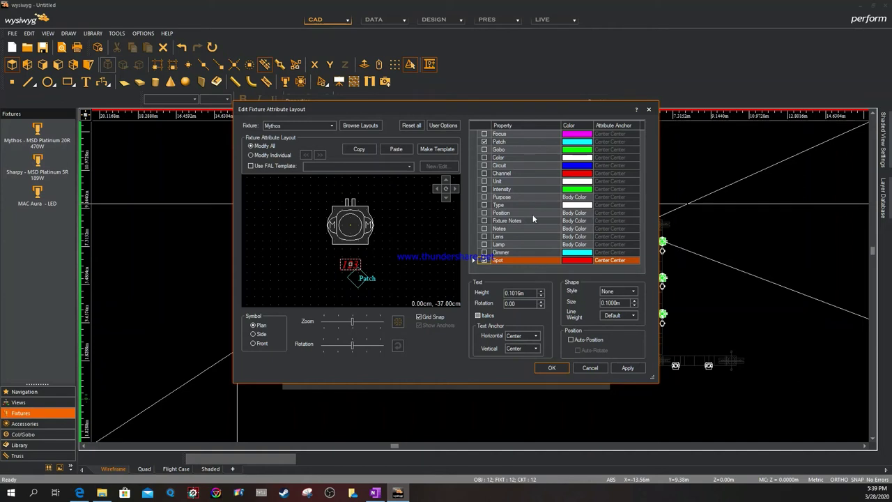
# Set the colours of the Patch and Spot attributes to Body Color
pyautogui.click(578, 143)
pyautogui.click(590, 141)
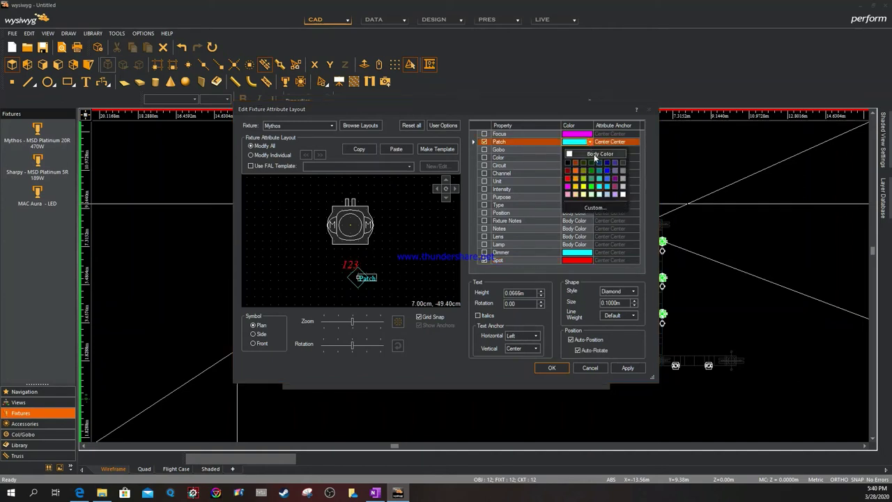
pyautogui.click(595, 155)
pyautogui.click(573, 262)
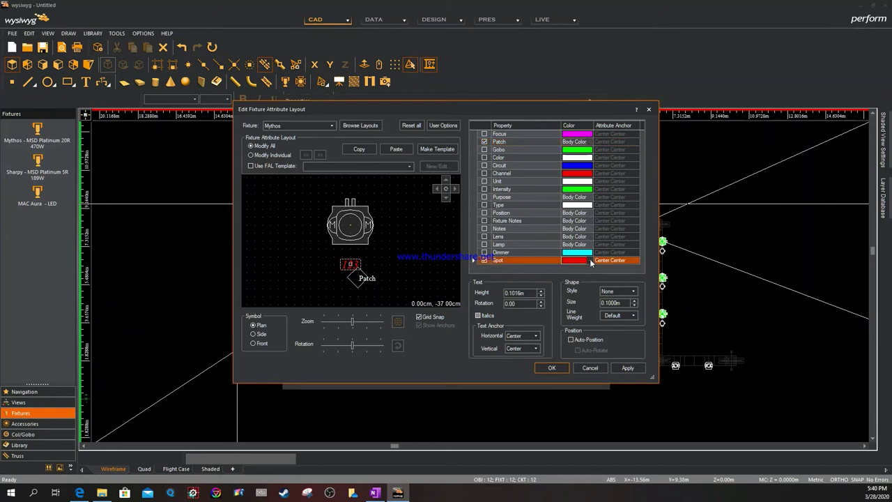
pyautogui.click(590, 260)
pyautogui.click(594, 272)
# Move the Patch label directly below the spot number, to about -7.5 cm, -52.5 cm, and set its shape style to None
pyautogui.click(369, 281)
pyautogui.moveTo(370, 281); pyautogui.dragTo(354, 284)
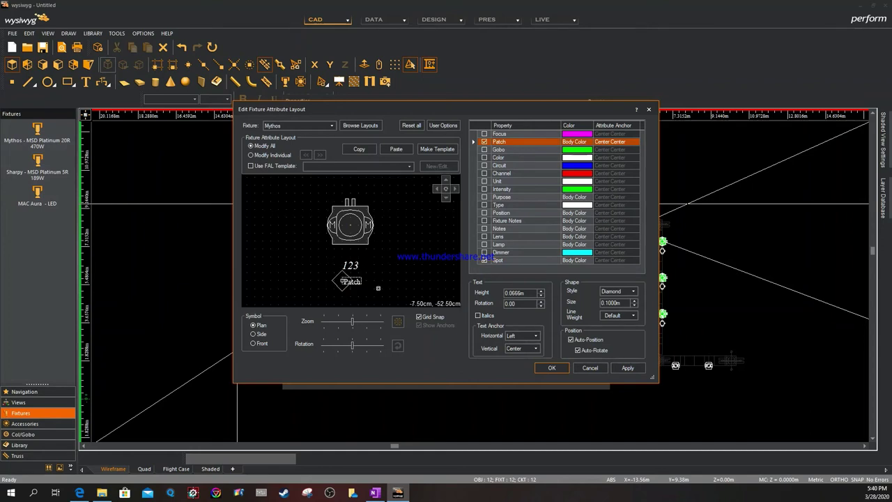
pyautogui.click(633, 291)
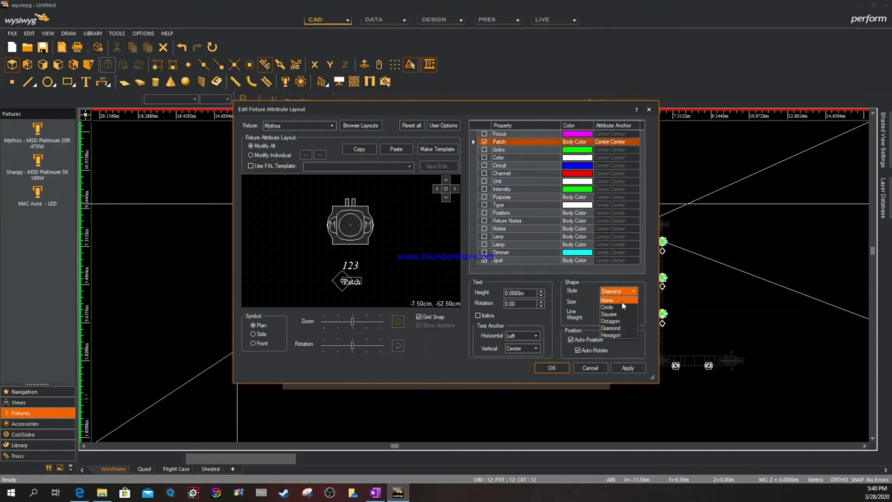
pyautogui.click(612, 300)
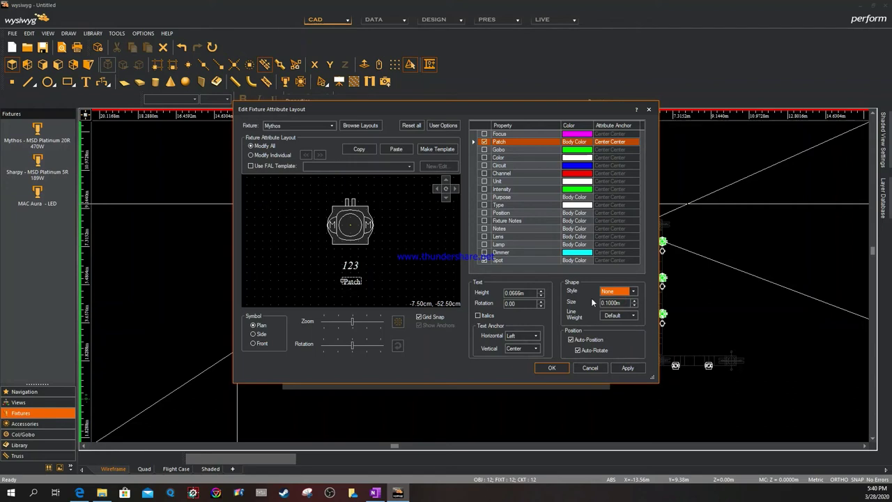
# Increase the Patch label's text height to 0.1266 m
pyautogui.click(544, 293)
pyautogui.click(543, 293)
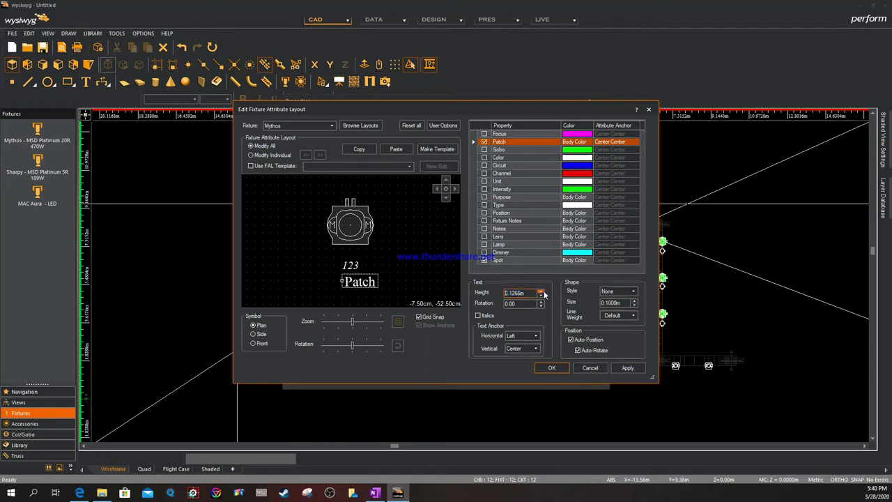
# Set the Patch label's text height to 0.1466 m and the spot number's to 0.1416 m, with Auto-Position and Auto-Rotate enabled for the spot number
pyautogui.click(544, 293)
pyautogui.click(544, 292)
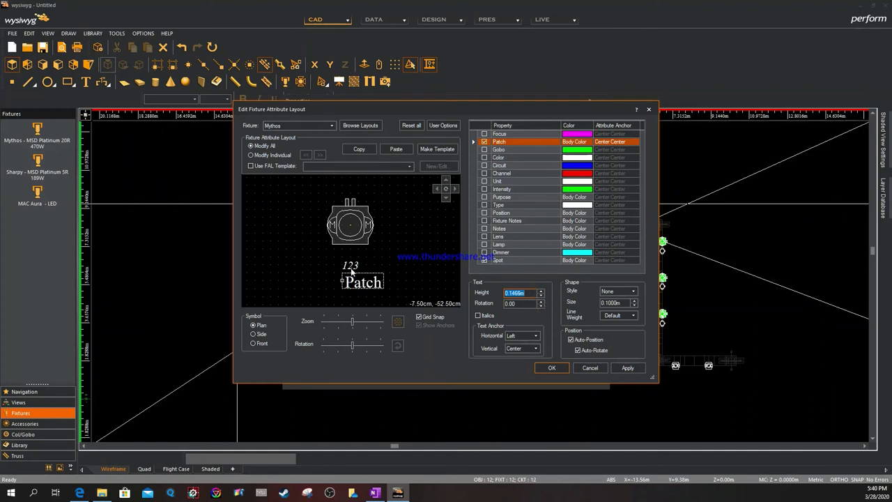
pyautogui.click(350, 269)
pyautogui.click(541, 291)
pyautogui.click(540, 291)
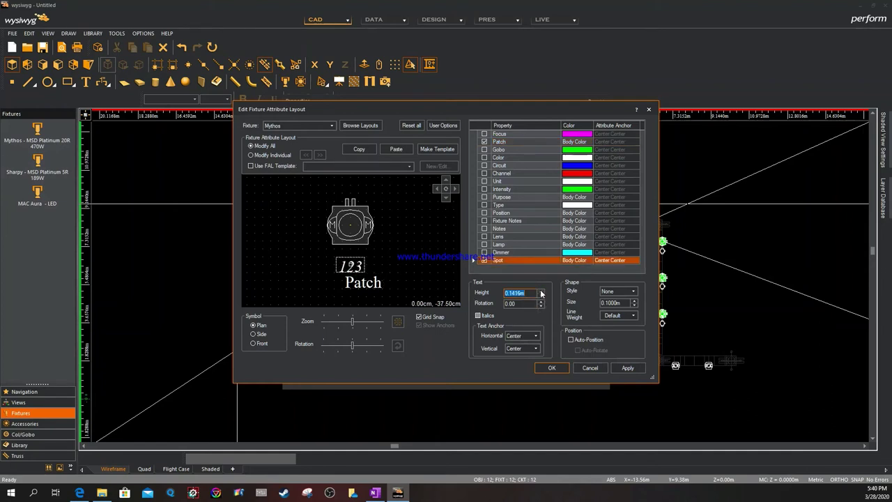
pyautogui.click(541, 292)
pyautogui.click(540, 297)
pyautogui.click(541, 297)
pyautogui.click(573, 339)
pyautogui.click(578, 350)
# Position the Patch label at -18 cm, -52.5 cm and the spot number at -1 cm, -37.5 cm, and apply the Mythos layout
pyautogui.moveTo(373, 288); pyautogui.dragTo(357, 287)
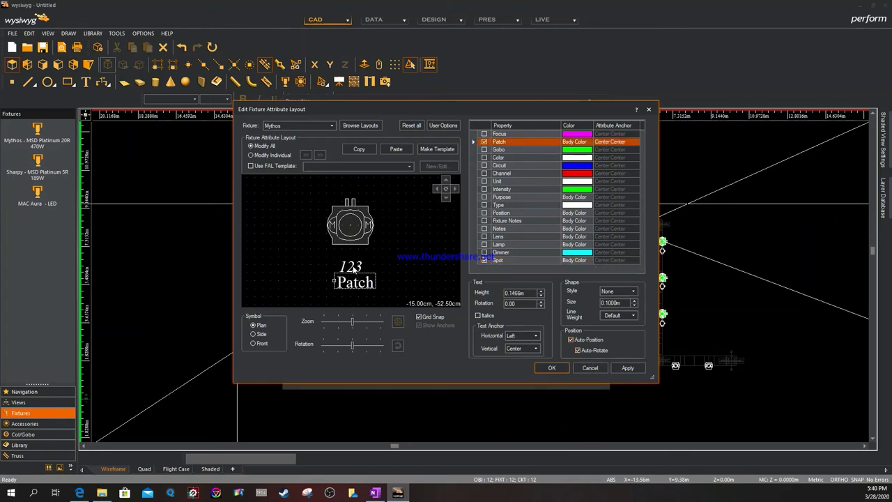
pyautogui.click(353, 268)
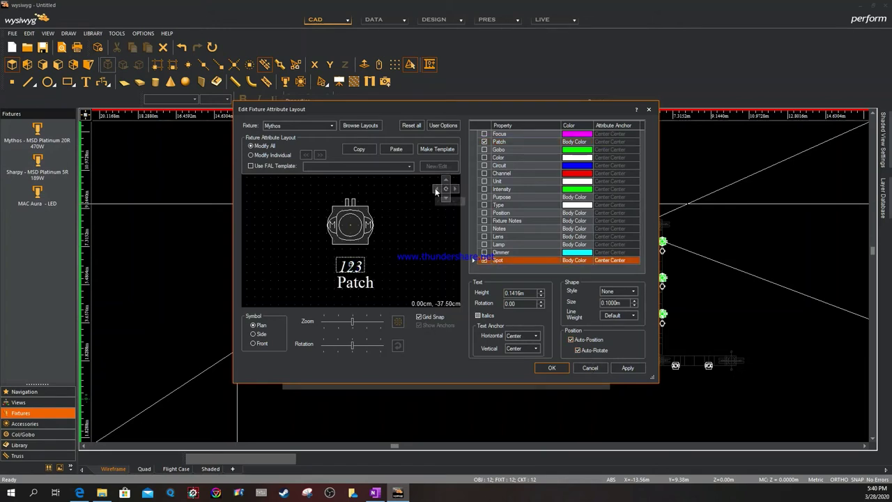
pyautogui.click(437, 189)
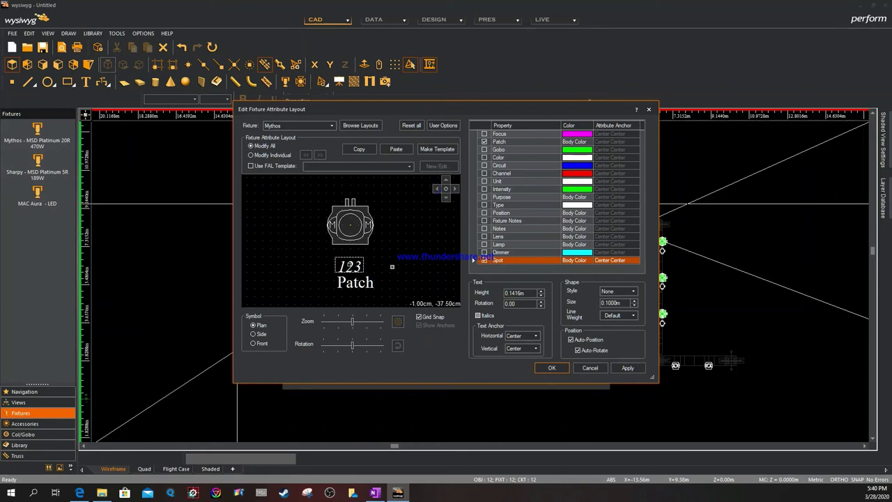
pyautogui.click(340, 284)
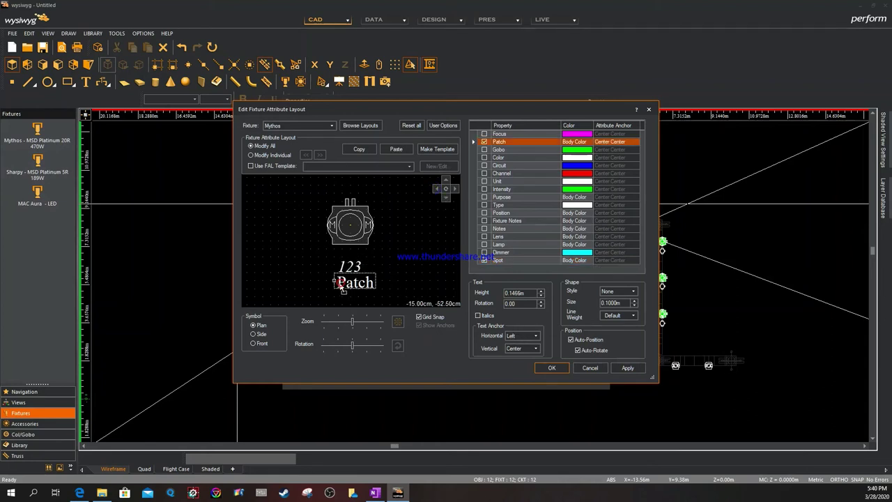
pyautogui.click(438, 188)
pyautogui.click(438, 189)
pyautogui.click(437, 188)
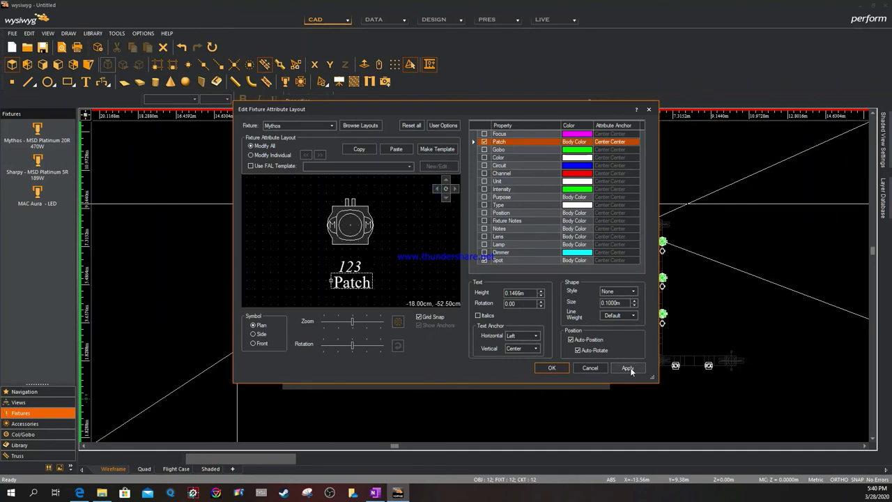
pyautogui.click(630, 367)
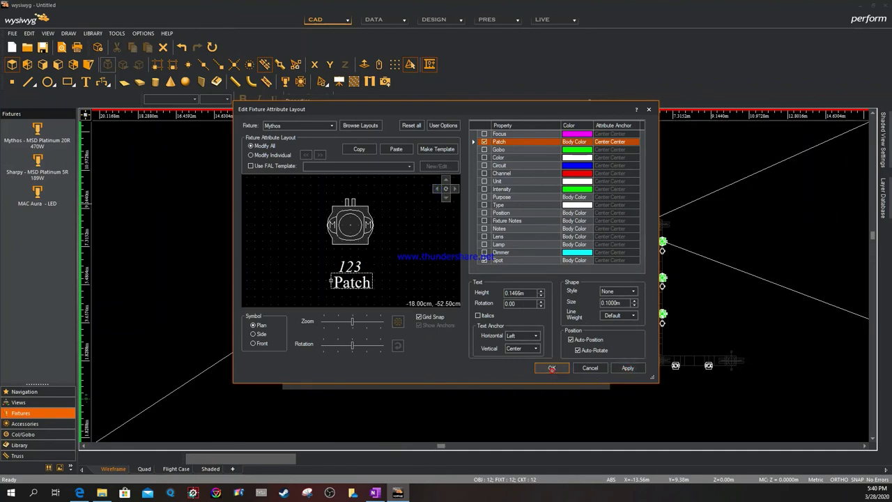
pyautogui.click(555, 369)
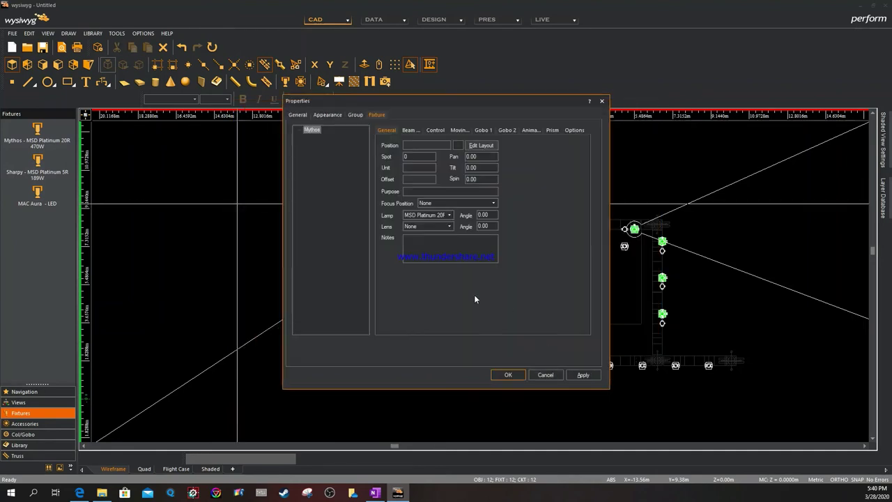
pyautogui.click(511, 373)
# Select all Sharpy fixtures and assign both their general layer and their group layer to SHARPY
pyautogui.click(219, 146)
pyautogui.rightClick(217, 200)
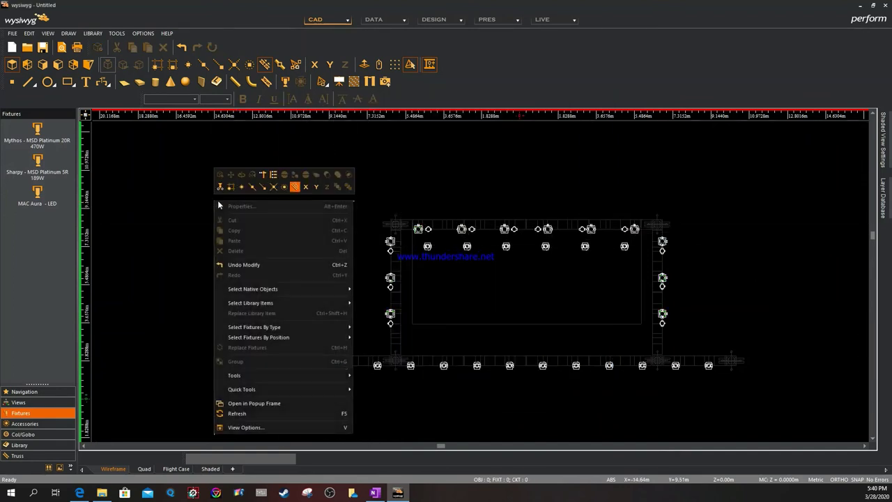
pyautogui.moveTo(290, 327)
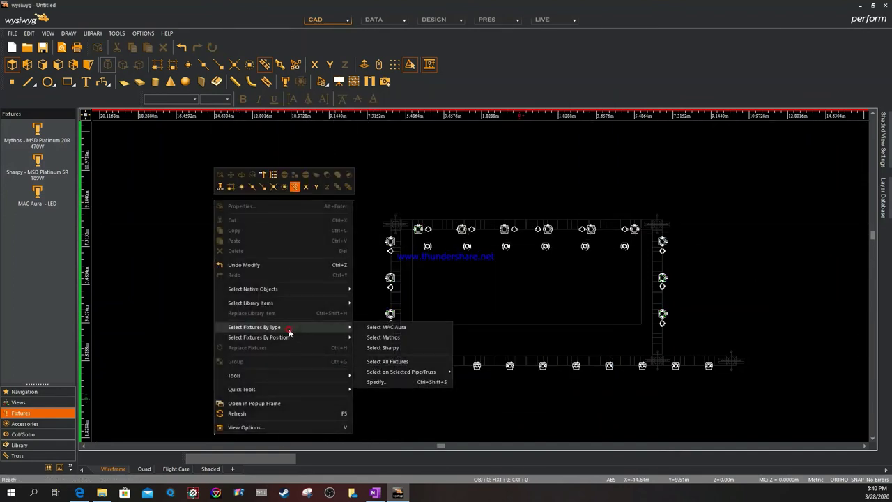
pyautogui.click(411, 348)
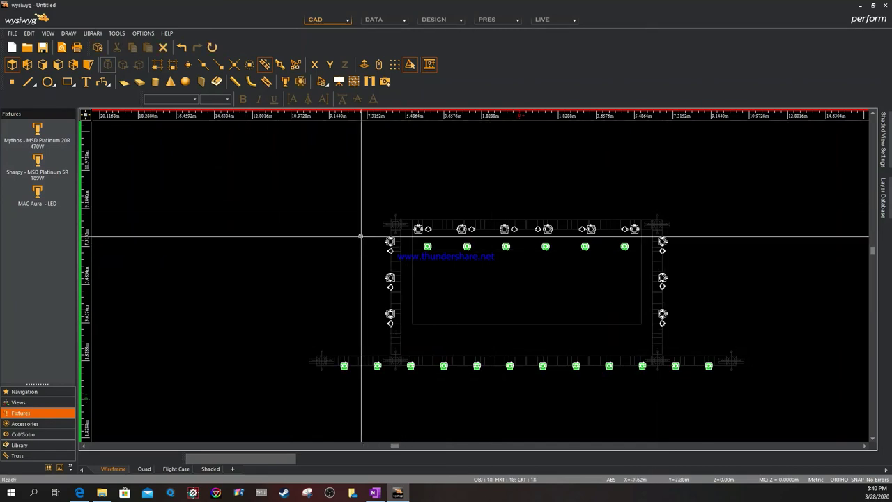
pyautogui.rightClick(265, 195)
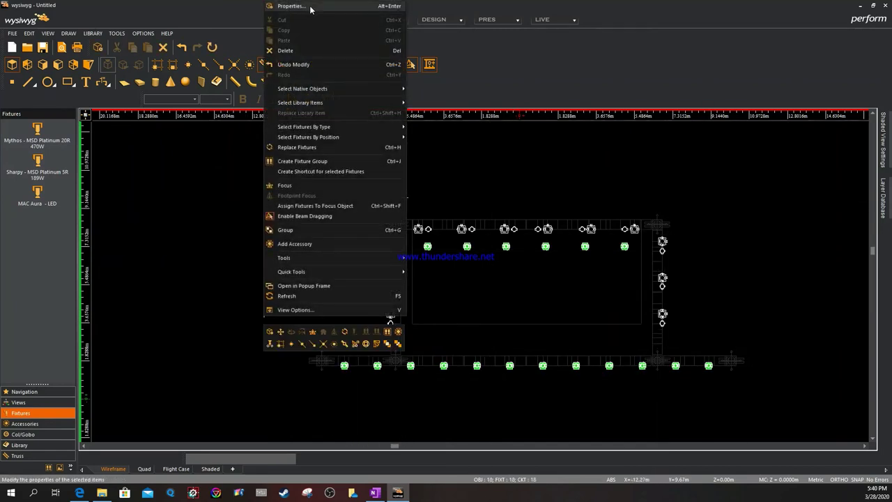
pyautogui.click(311, 7)
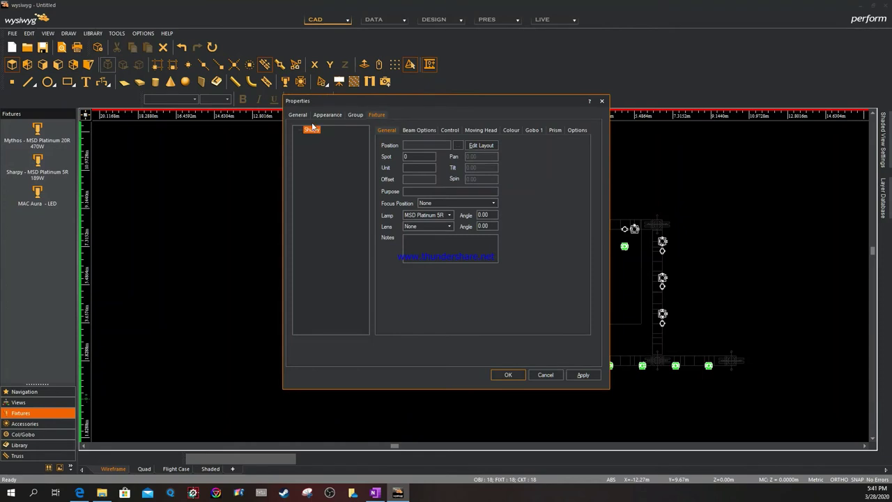
pyautogui.click(297, 115)
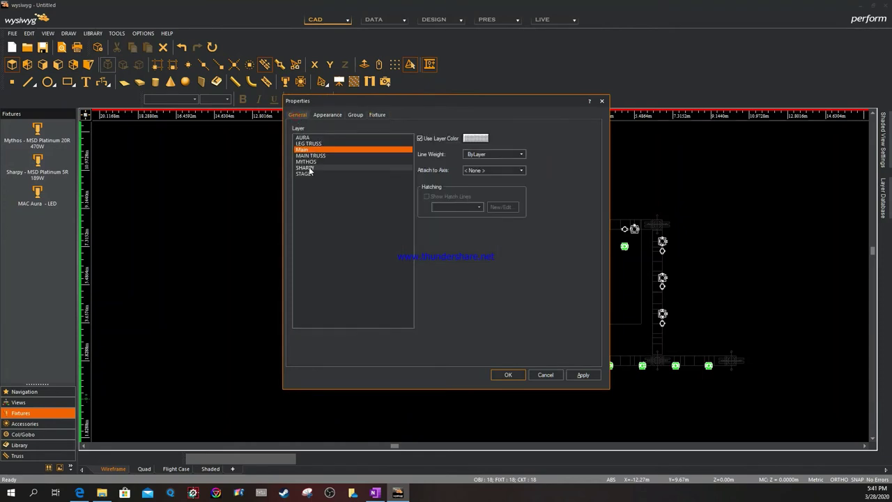
pyautogui.click(307, 168)
pyautogui.click(355, 114)
pyautogui.click(315, 168)
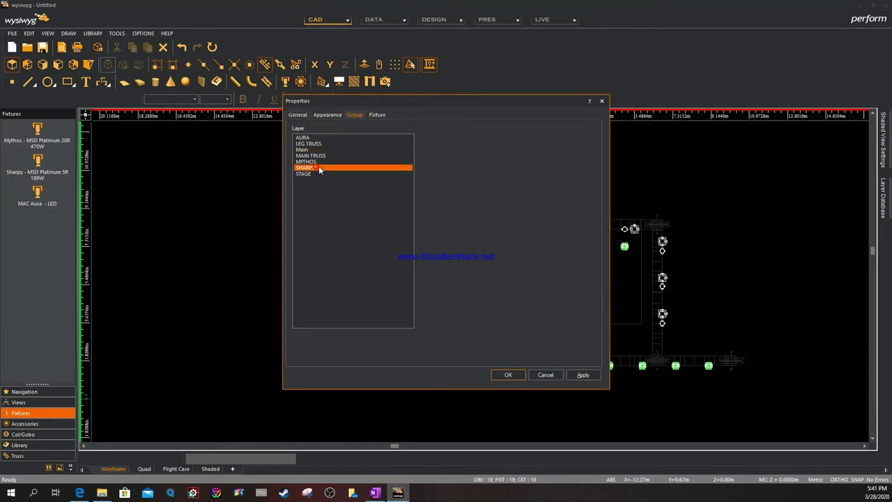
# Set the Mode option of the selected Sharpy fixtures to Stnd
pyautogui.click(379, 114)
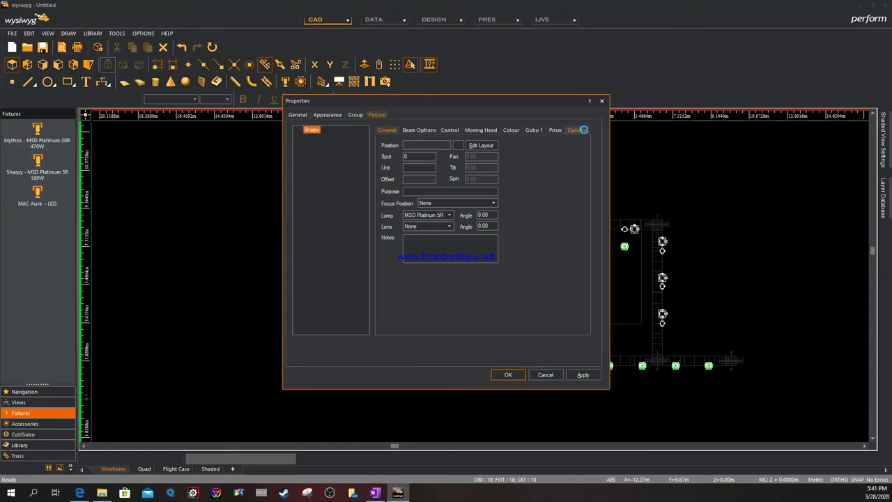
pyautogui.click(584, 130)
pyautogui.click(488, 153)
pyautogui.click(502, 153)
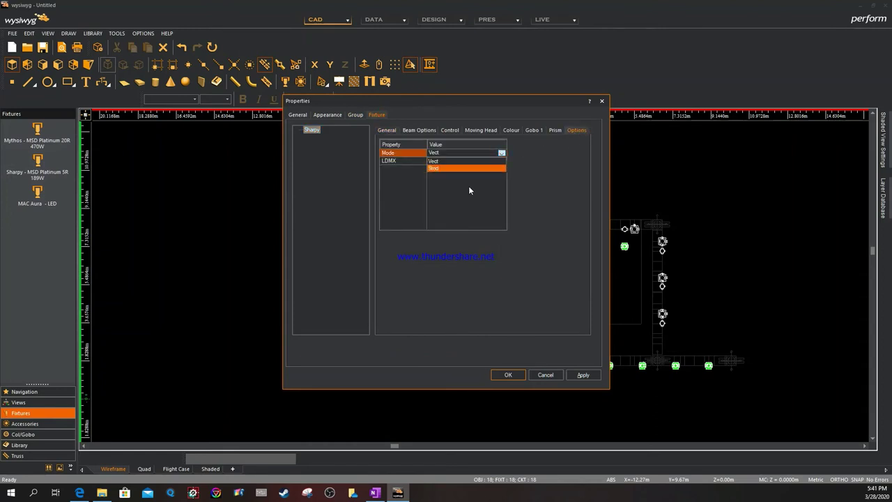
pyautogui.click(465, 169)
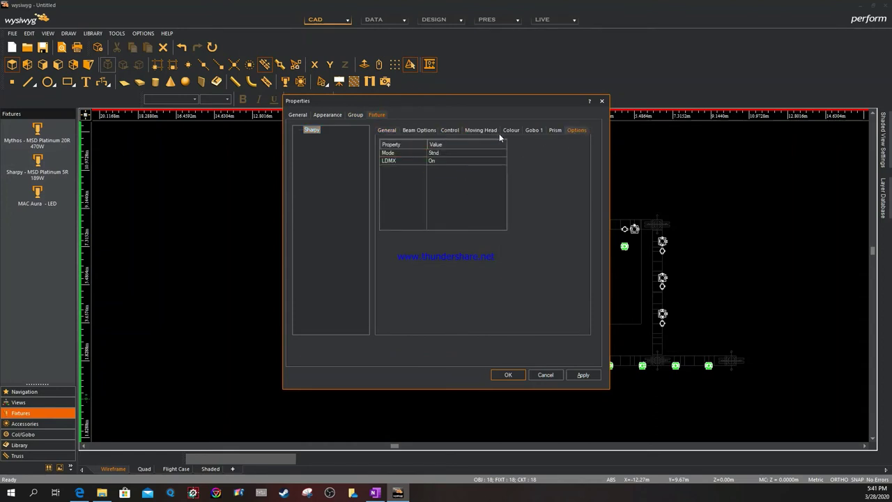
# Open the Sharpy attribute layout and hide the Unit and Circuit attributes, keeping Spot and Patch shown
pyautogui.click(387, 131)
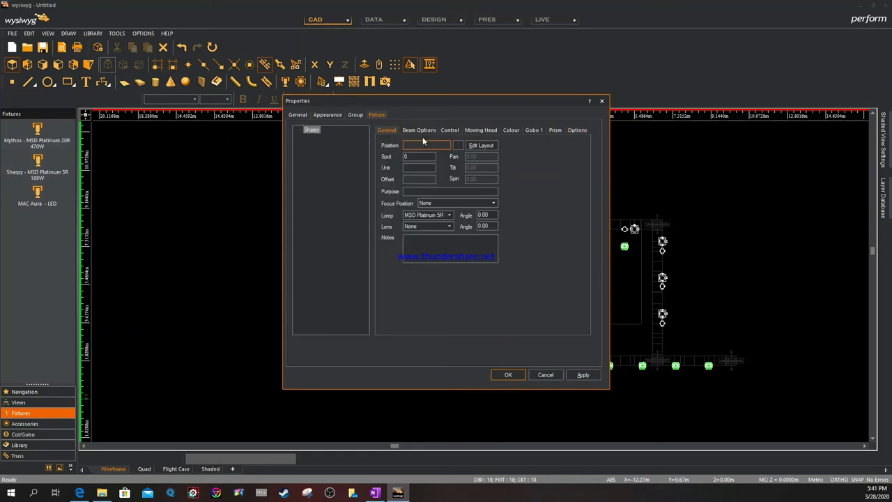
pyautogui.click(478, 145)
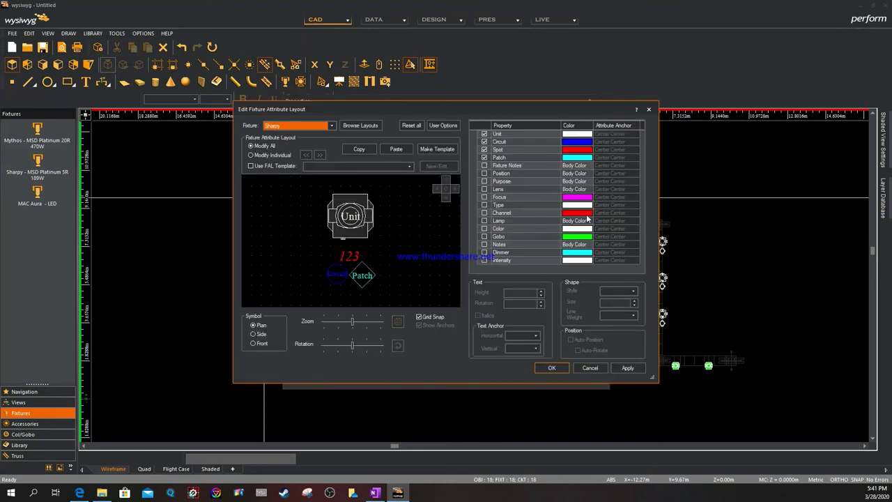
pyautogui.click(484, 133)
pyautogui.click(485, 141)
pyautogui.click(492, 157)
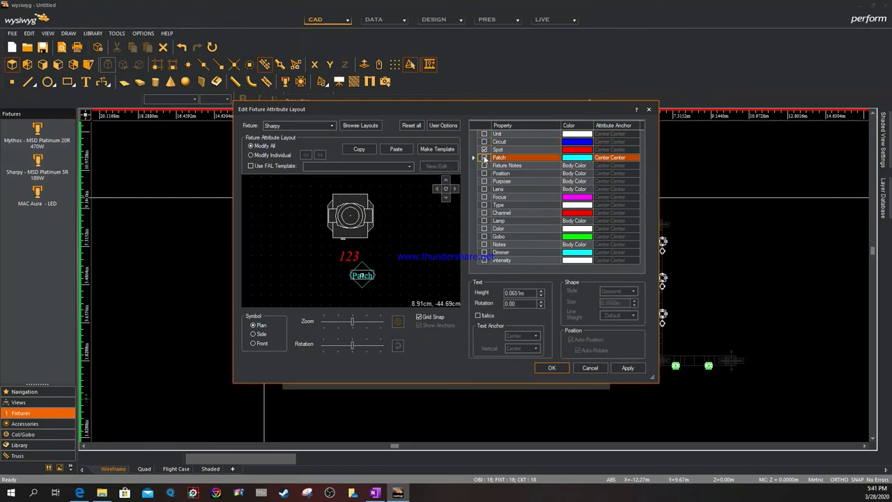
pyautogui.click(492, 149)
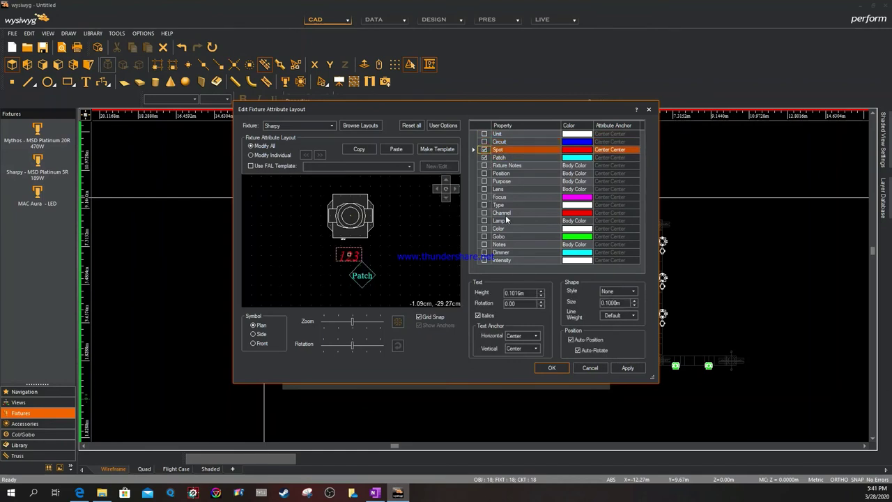
# Move the Sharpy's Patch label below the spot number to 0 cm, -45 cm and set its shape style to None
pyautogui.click(372, 279)
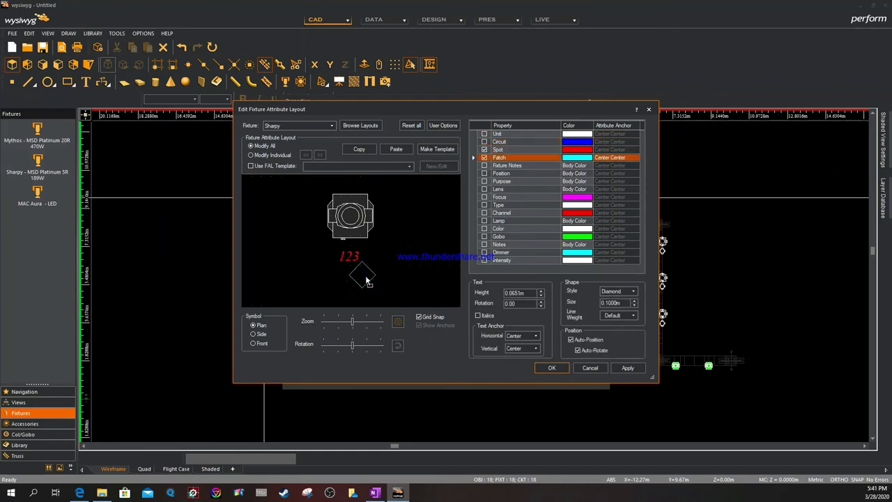
pyautogui.click(636, 292)
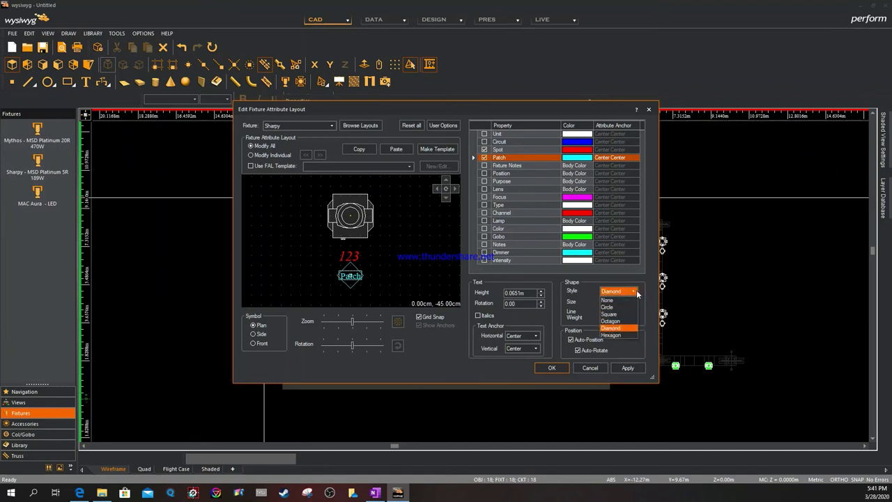
pyautogui.click(614, 301)
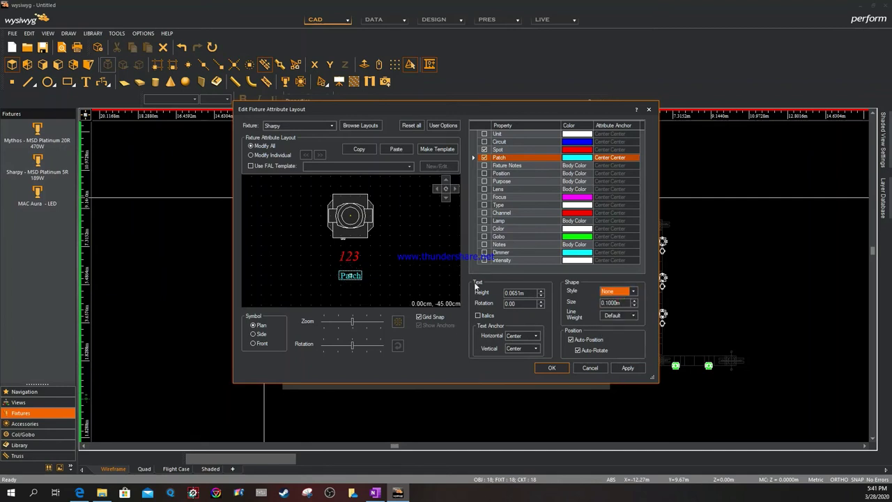
# Set the Sharpy's Patch label text height to 0.1451 m and its spot number's text height to 0.1416 m
pyautogui.click(541, 292)
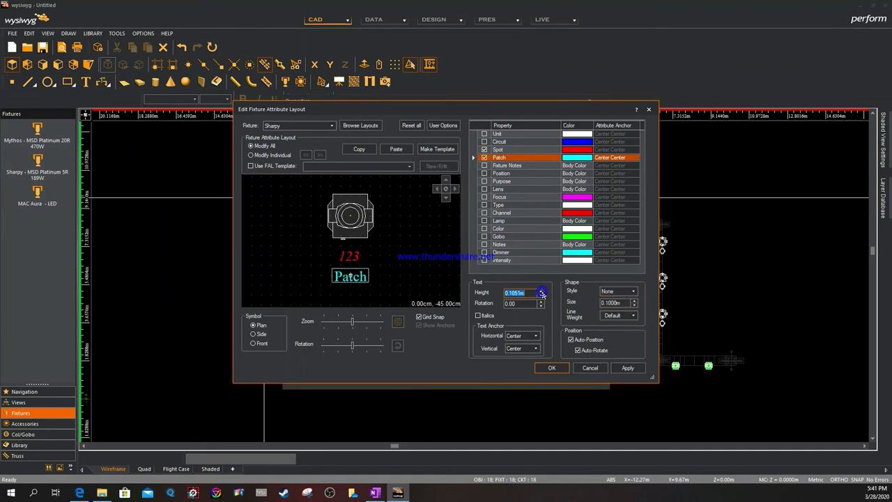
pyautogui.click(354, 258)
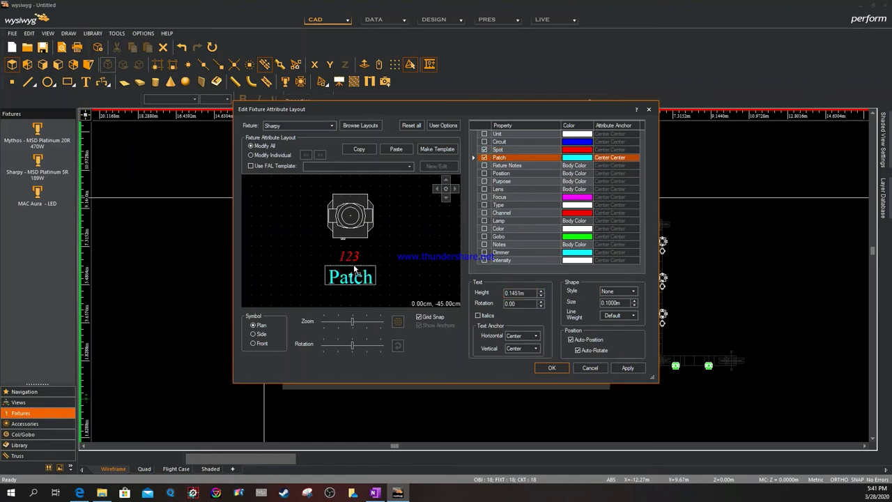
pyautogui.click(542, 291)
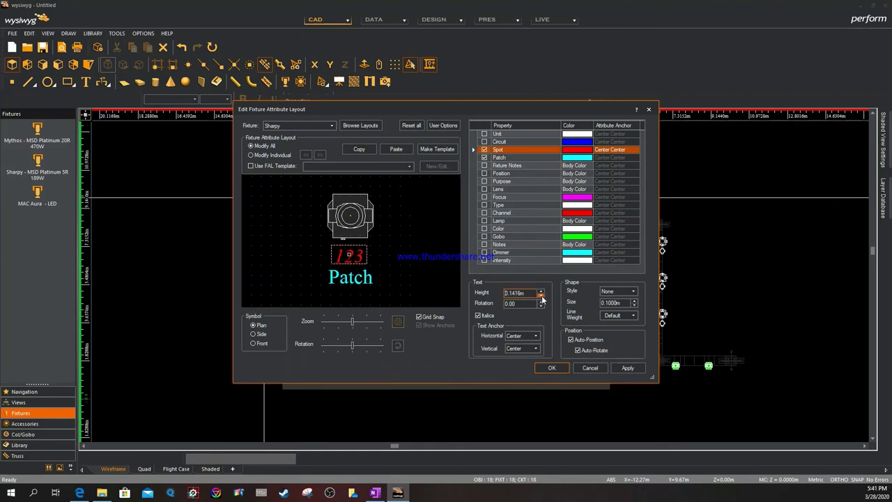
pyautogui.click(571, 339)
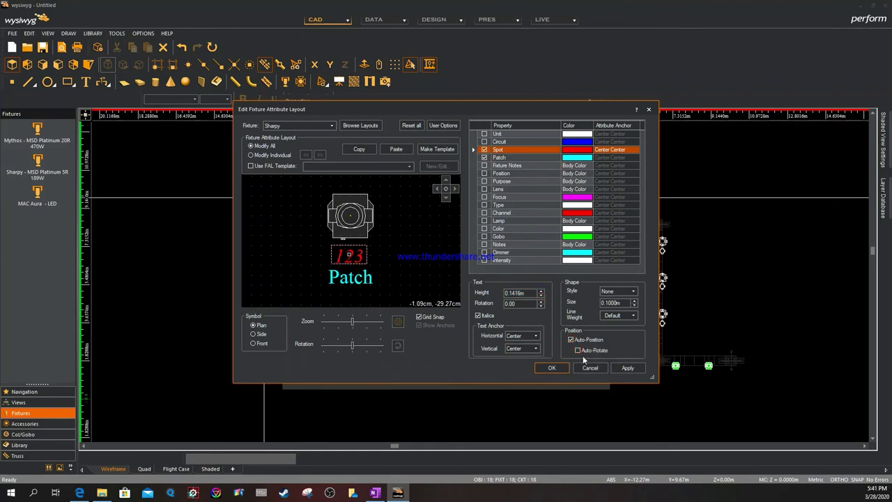
# Set the Sharpy's Patch and Spot attribute colours to Body Color and apply the layout
pyautogui.click(354, 282)
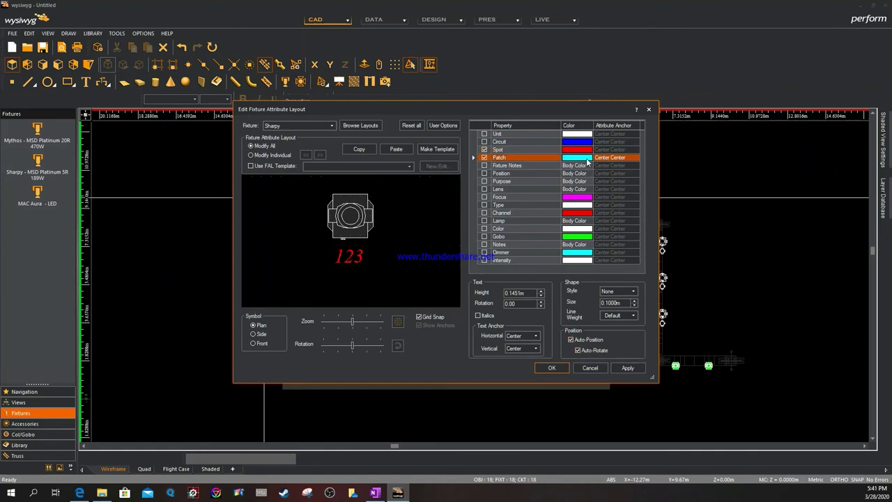
pyautogui.click(590, 158)
pyautogui.click(598, 170)
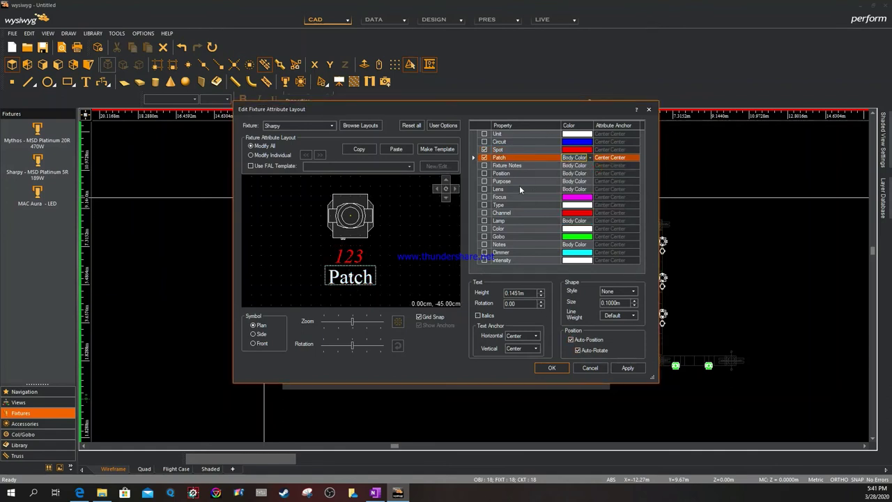
pyautogui.click(578, 149)
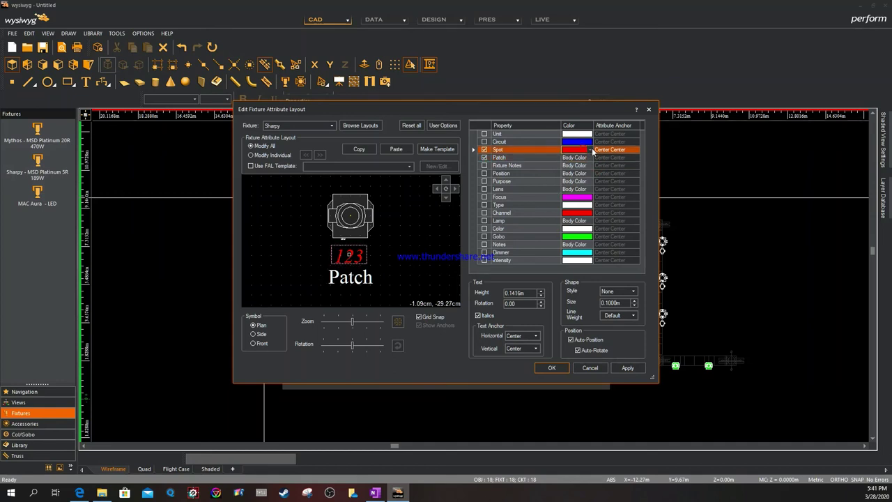
pyautogui.click(590, 149)
pyautogui.click(598, 161)
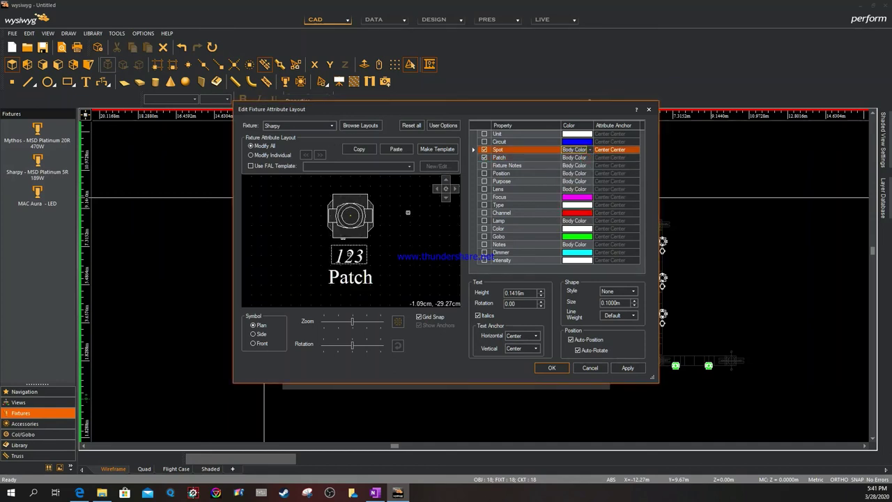
pyautogui.click(628, 368)
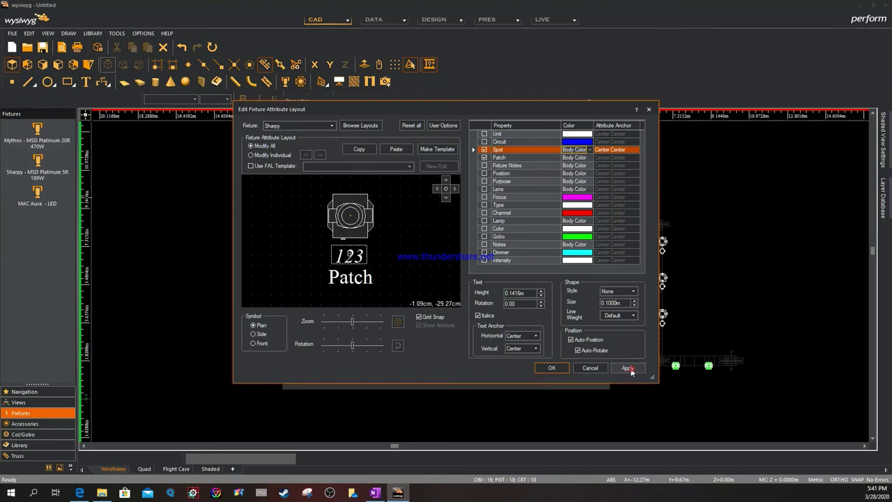
# Accept the Sharpy attribute layout and close the Sharpy fixtures' properties
pyautogui.click(553, 367)
pyautogui.click(519, 374)
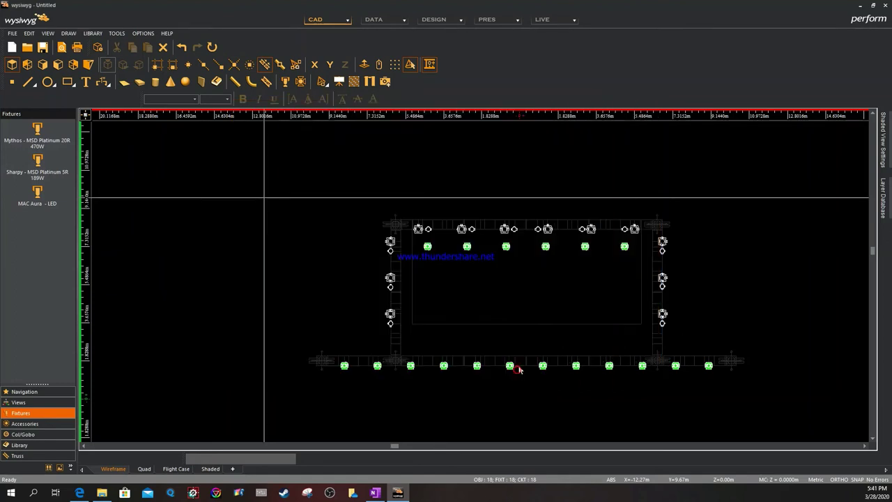
# Select all MAC Aura fixtures by type and set both their layer and their group layer to AURA
pyautogui.rightClick(201, 204)
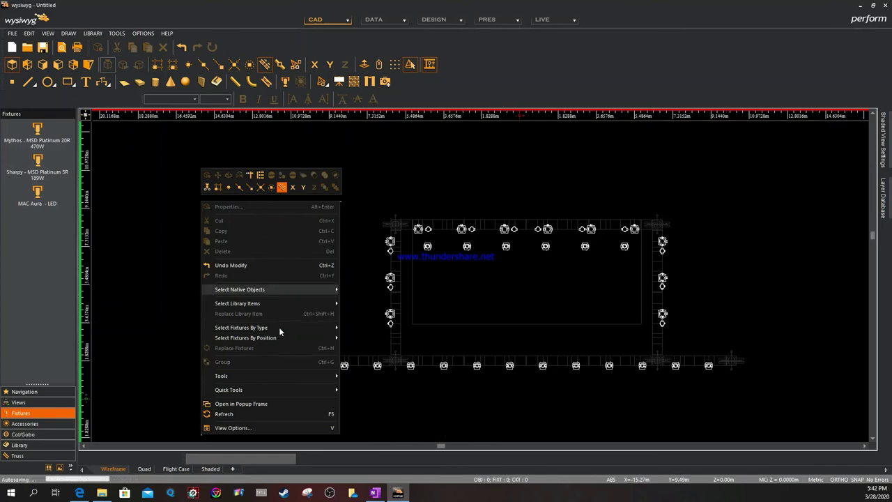
pyautogui.moveTo(245, 329)
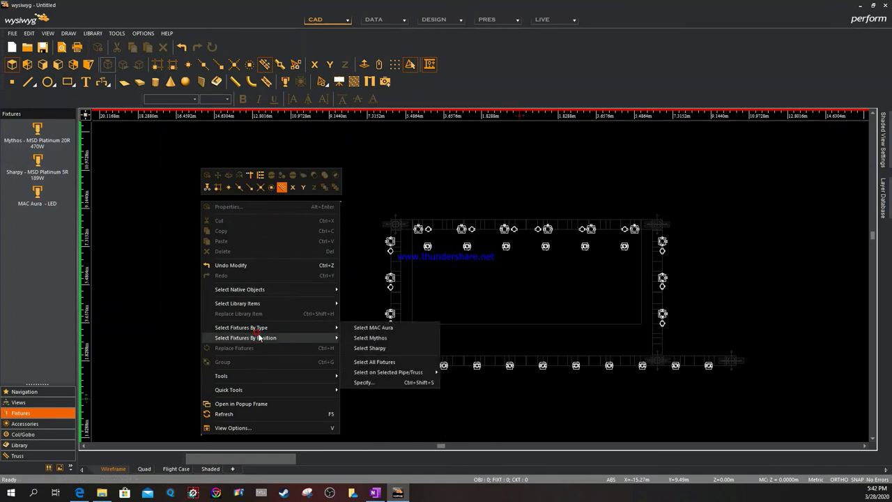
pyautogui.click(393, 333)
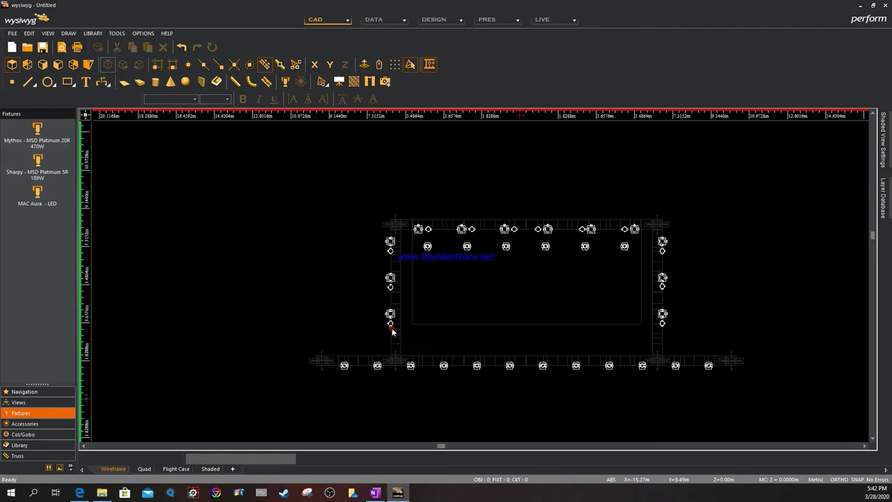
pyautogui.rightClick(265, 247)
pyautogui.click(292, 7)
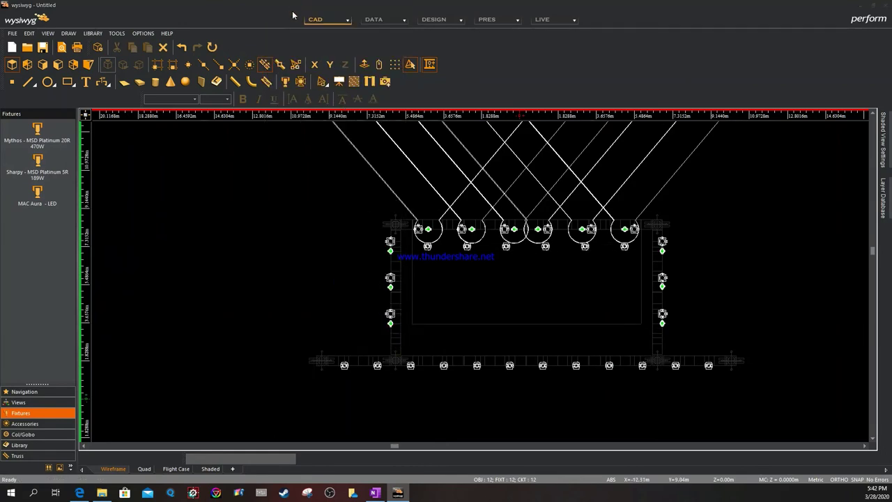
pyautogui.click(297, 115)
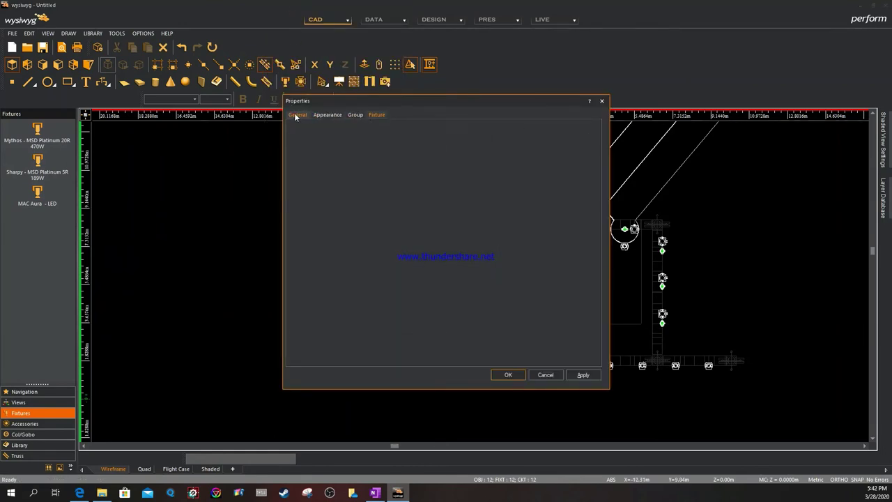
pyautogui.click(317, 138)
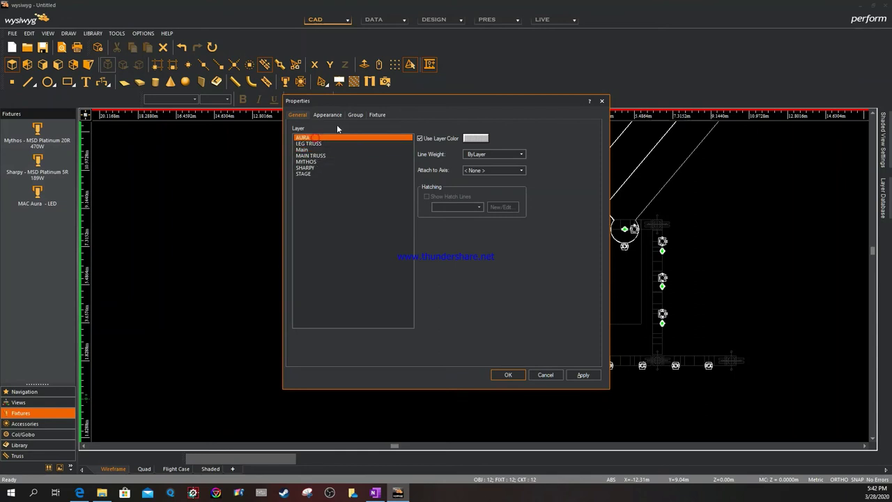
pyautogui.click(382, 114)
pyautogui.click(356, 114)
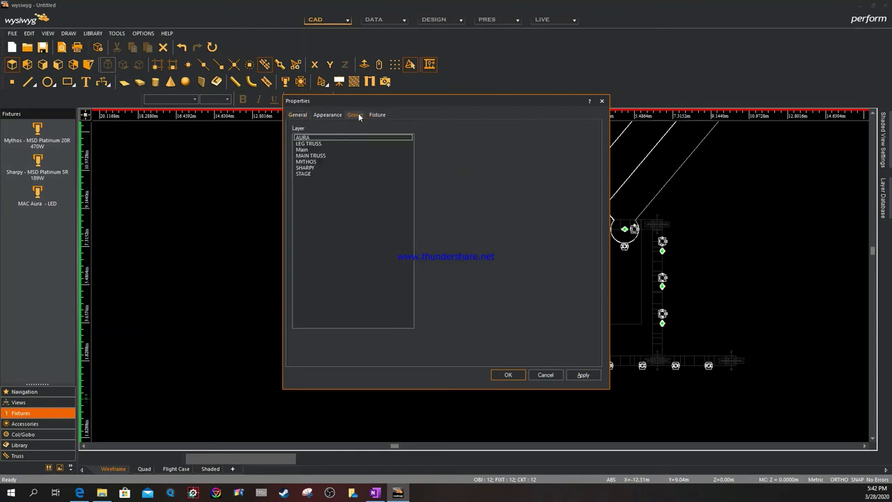
pyautogui.click(316, 137)
# Examine the Mode setting in the MAC Aura's fixture options
pyautogui.click(375, 115)
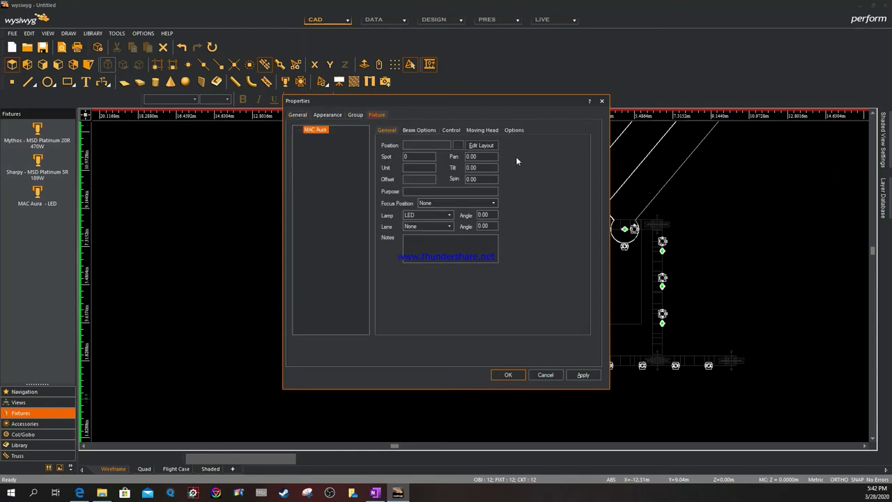
pyautogui.click(514, 129)
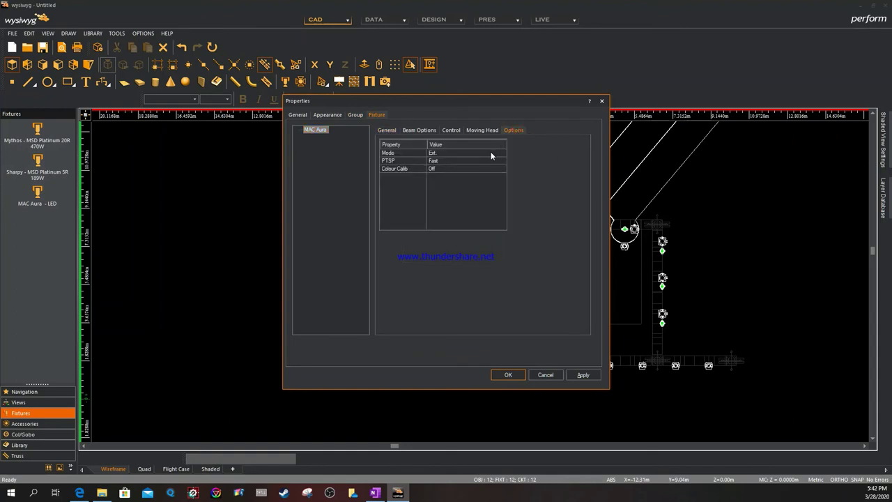
pyautogui.click(490, 151)
pyautogui.click(501, 153)
pyautogui.click(491, 161)
# Open the MAC Aura attribute layout and hide the Gobo, Color, Circuit, Channel, Unit and Intensity attributes
pyautogui.click(387, 131)
pyautogui.click(476, 144)
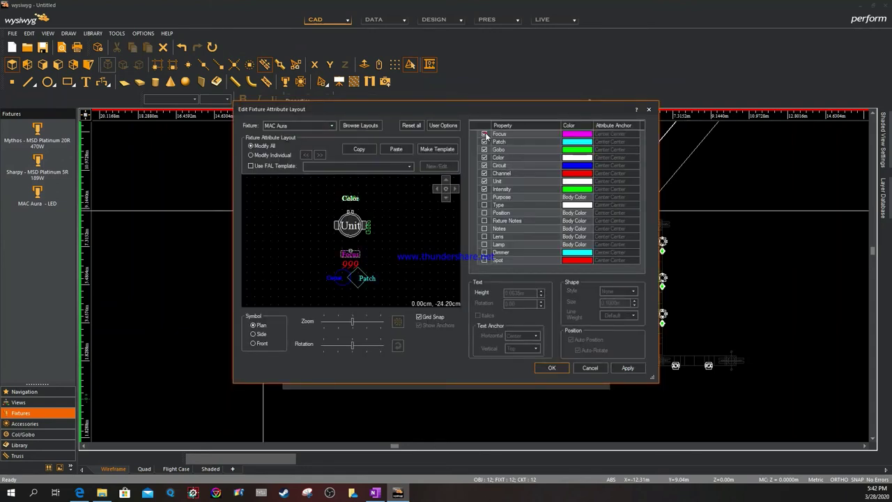
pyautogui.click(499, 133)
pyautogui.click(484, 150)
pyautogui.click(484, 158)
pyautogui.click(484, 165)
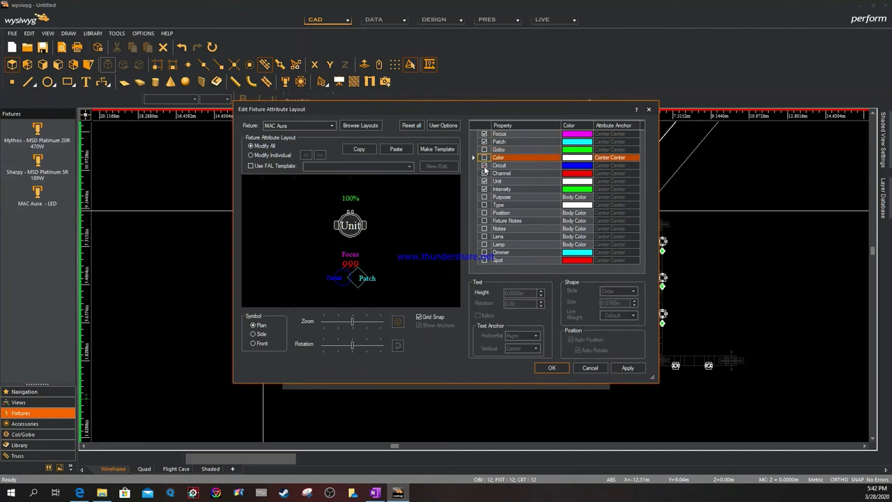
pyautogui.click(484, 173)
pyautogui.click(484, 181)
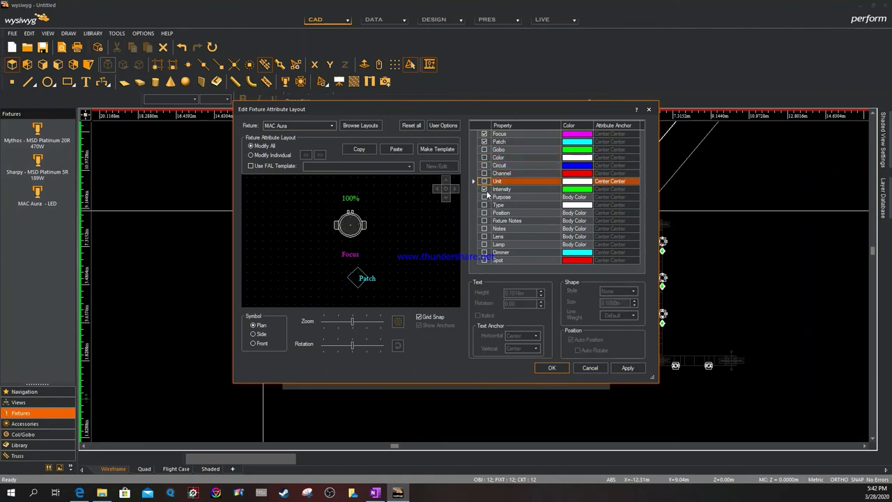
pyautogui.click(485, 188)
# Show the MAC Aura's Spot attribute and set its text height to 0.1416 m
pyautogui.click(485, 260)
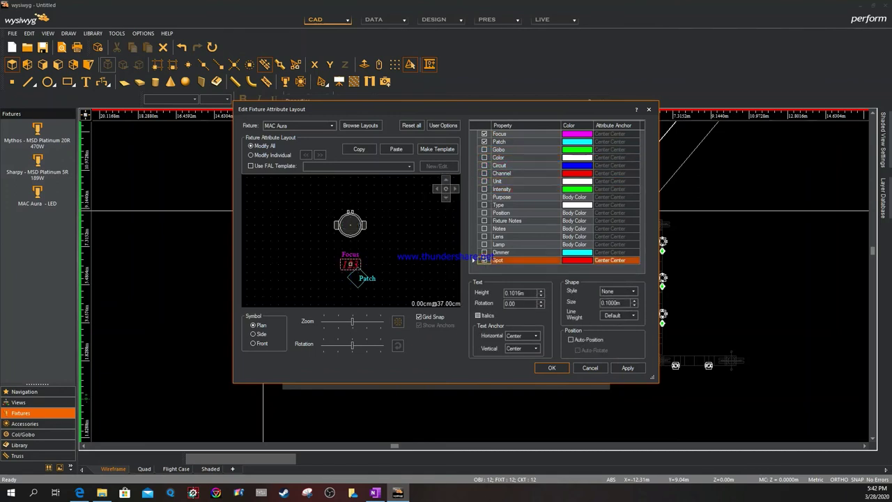
pyautogui.click(541, 291)
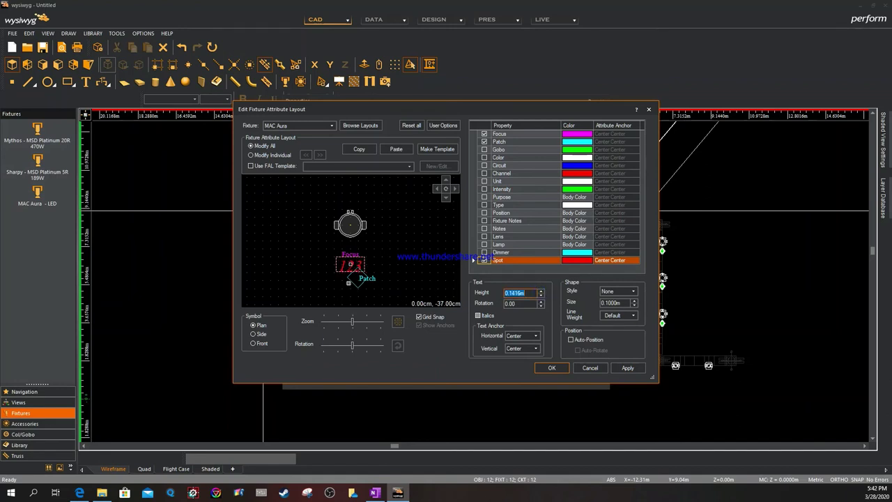
# Set the MAC Aura's Patch shape style to None, move its label below the spot number to about -7.5 cm, -52.5 cm, and hide Focus
pyautogui.click(363, 278)
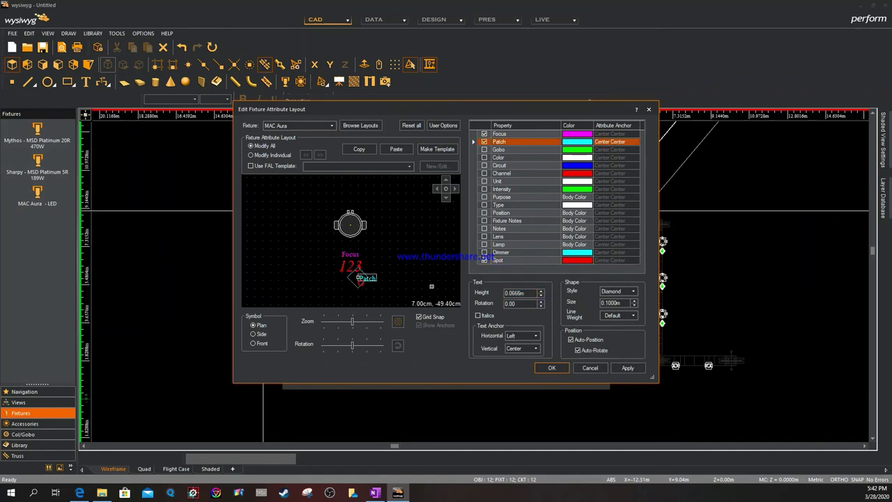
pyautogui.click(635, 293)
pyautogui.click(616, 300)
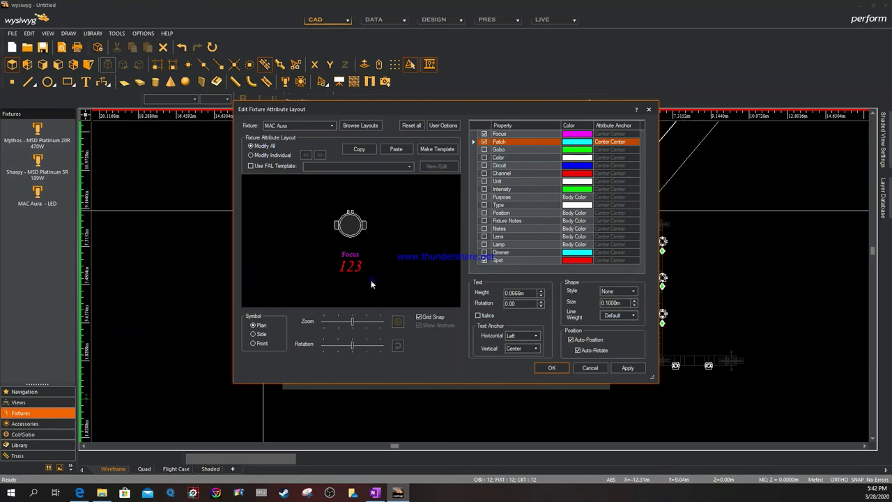
pyautogui.click(359, 283)
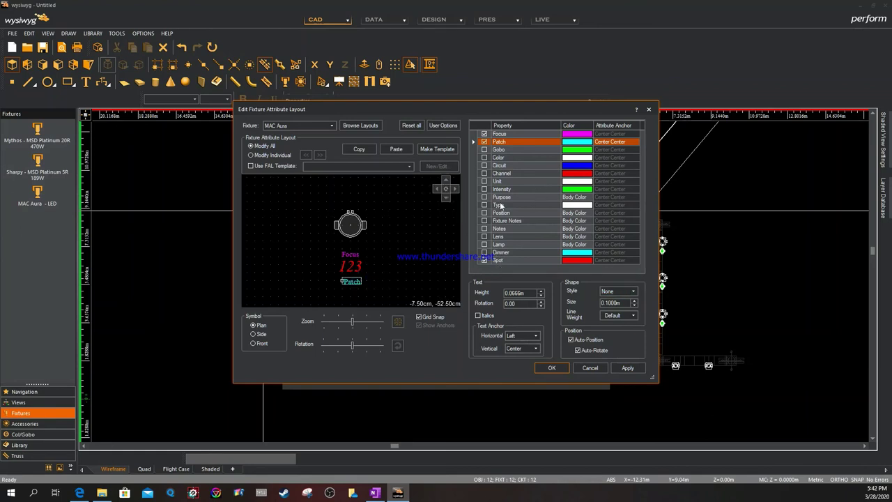
pyautogui.click(484, 134)
# Move the spot number to 0 cm, -30 cm and the Patch label to -7.5 cm, -45 cm with a text height of 0.1466 m
pyautogui.click(351, 265)
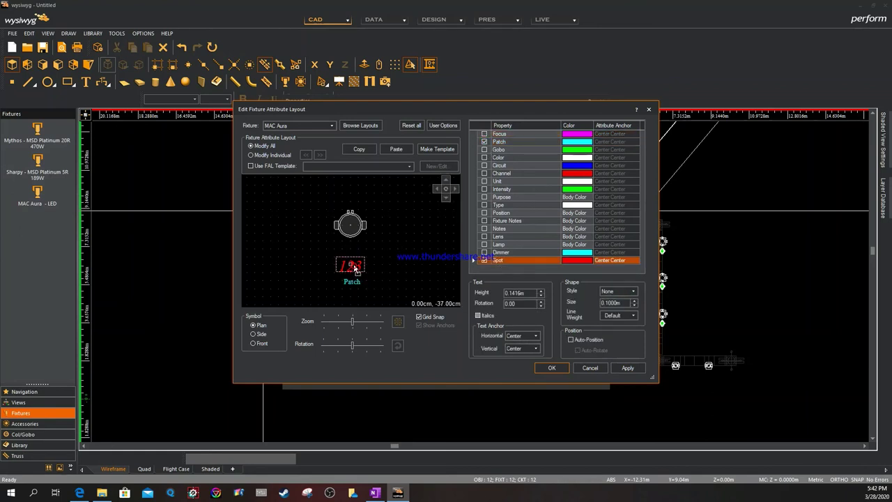
pyautogui.click(352, 276)
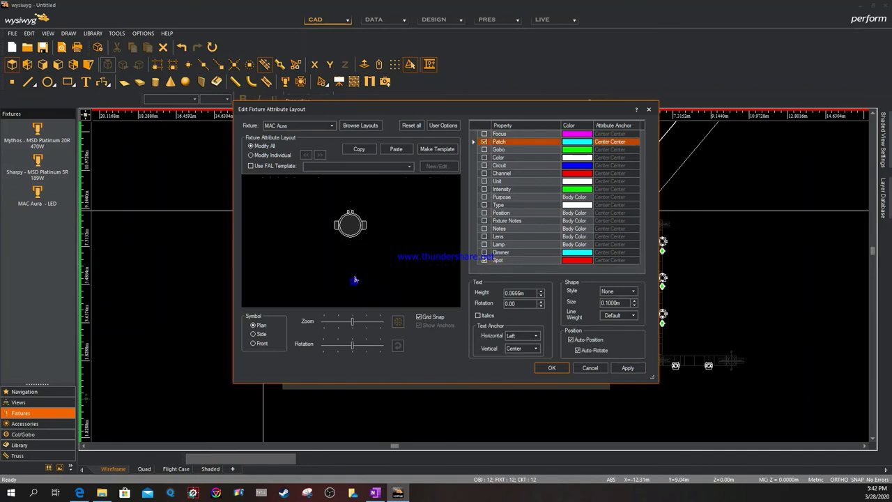
pyautogui.click(543, 291)
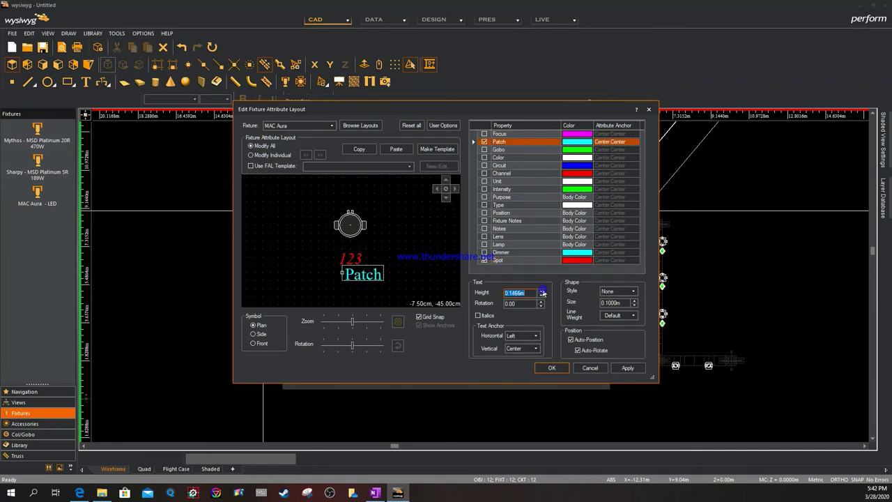
# Turn on Auto-Position and Auto-Rotate for the MAC Aura's spot number
pyautogui.click(356, 257)
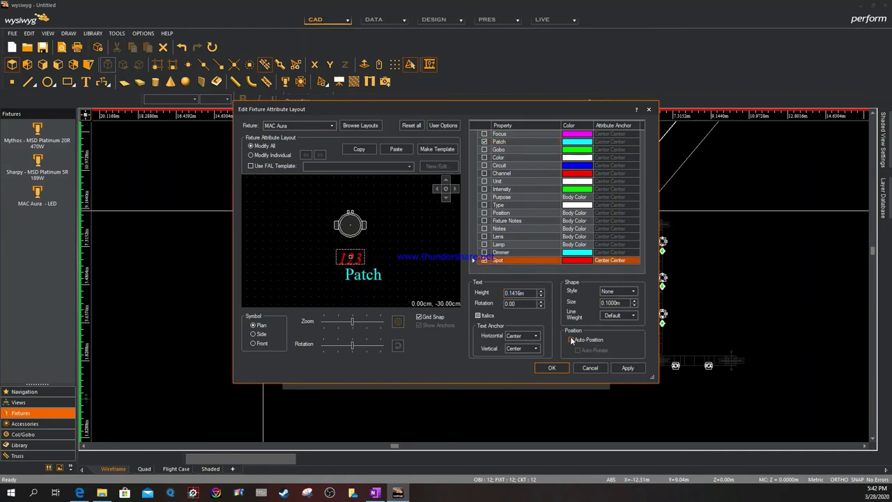
pyautogui.click(579, 351)
# Center the MAC Aura's Patch label under the spot number by moving it to -19.5 cm, -45 cm
pyautogui.click(358, 281)
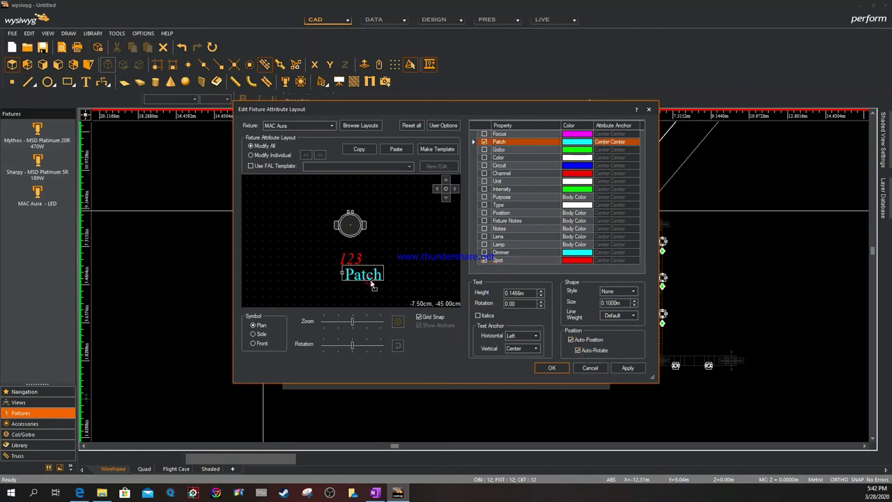
pyautogui.click(350, 258)
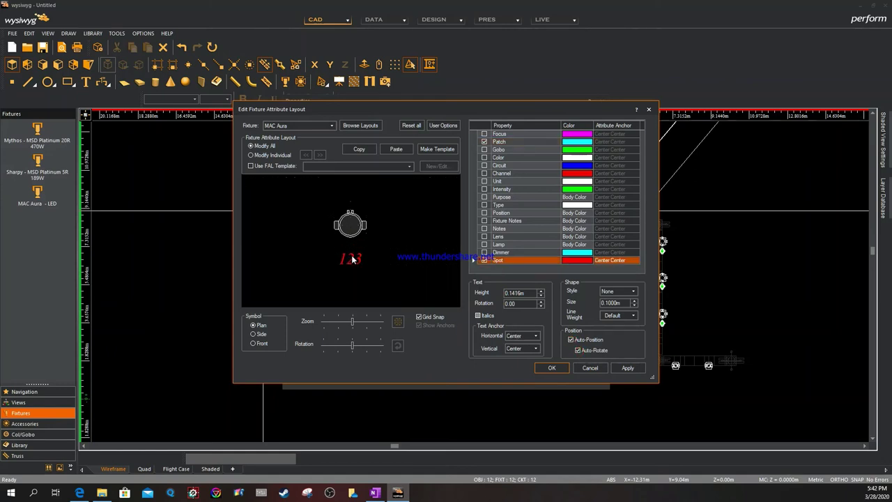
pyautogui.click(356, 273)
pyautogui.click(458, 188)
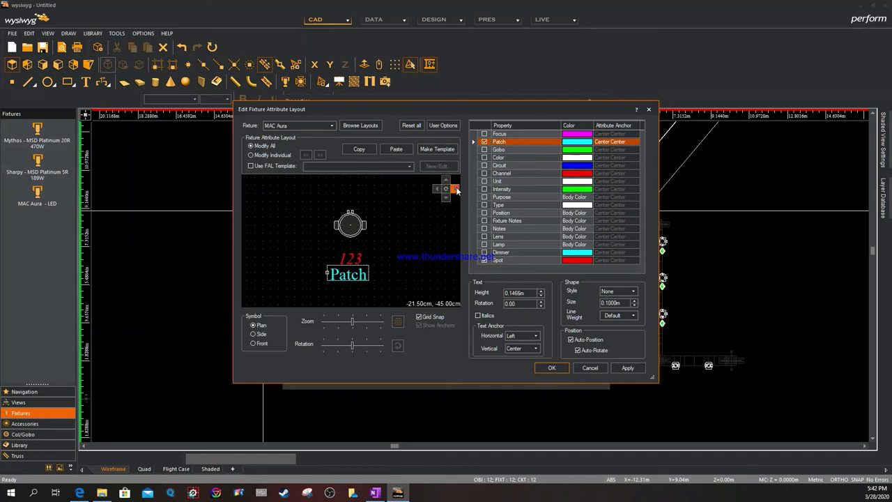
# Set the MAC Aura's Patch and Spot attribute colours to Body Color, then accept the layout and the fixture properties
pyautogui.click(581, 145)
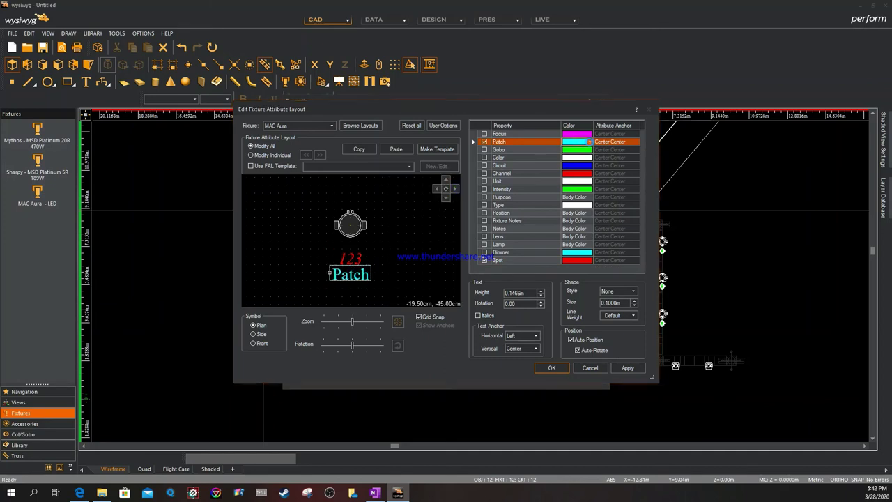
pyautogui.click(587, 156)
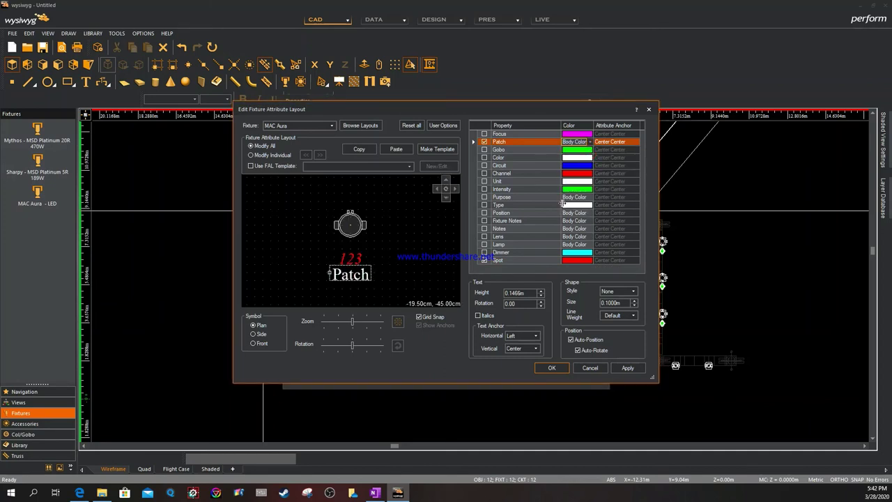
pyautogui.click(588, 262)
pyautogui.click(589, 262)
pyautogui.click(590, 271)
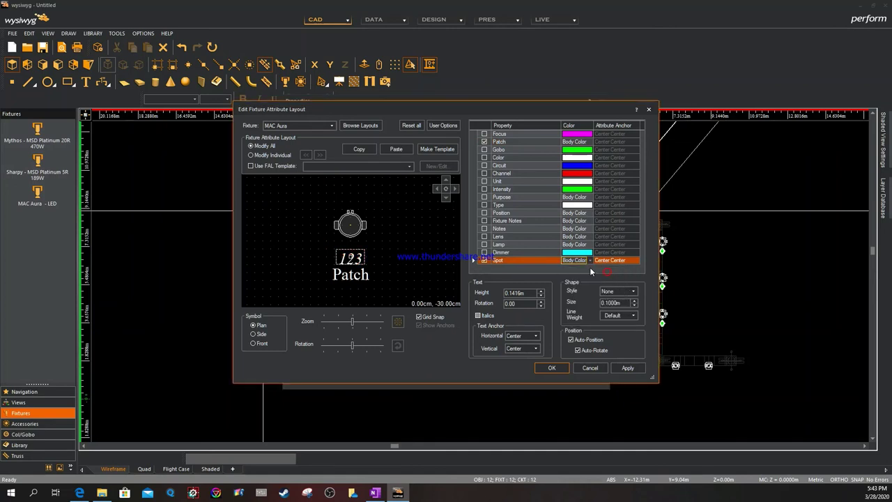
pyautogui.click(556, 366)
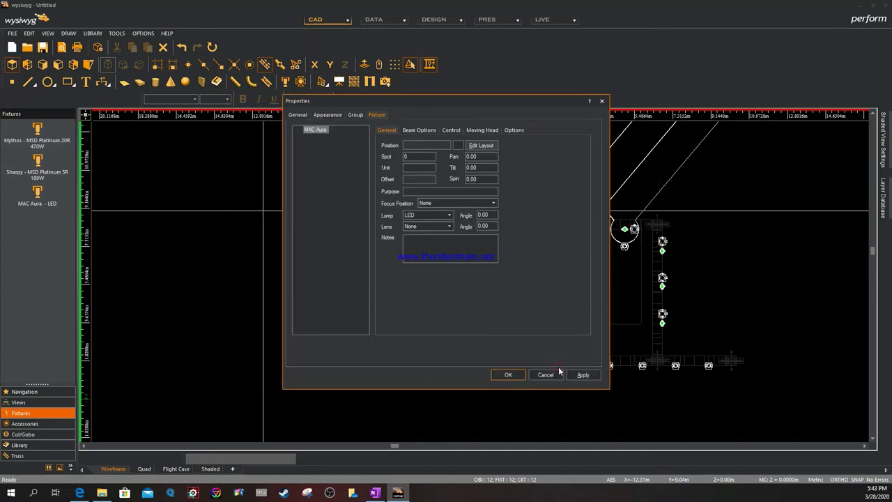
pyautogui.click(511, 374)
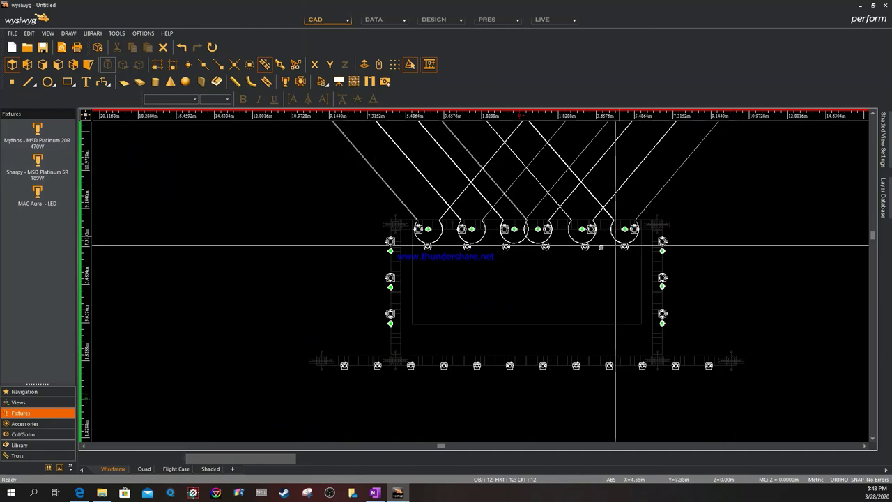
# Deselect the fixtures and change the AURA layer's colour to bright green in the layer database
pyautogui.click(733, 252)
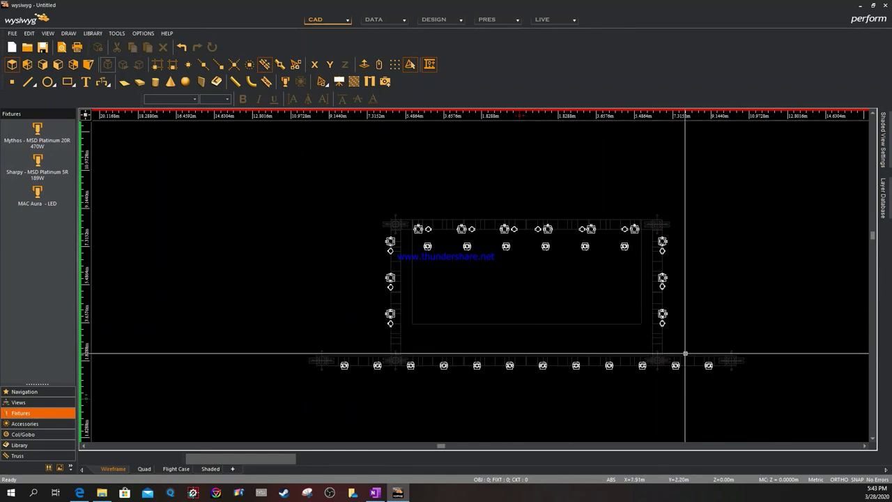
pyautogui.moveTo(887, 207)
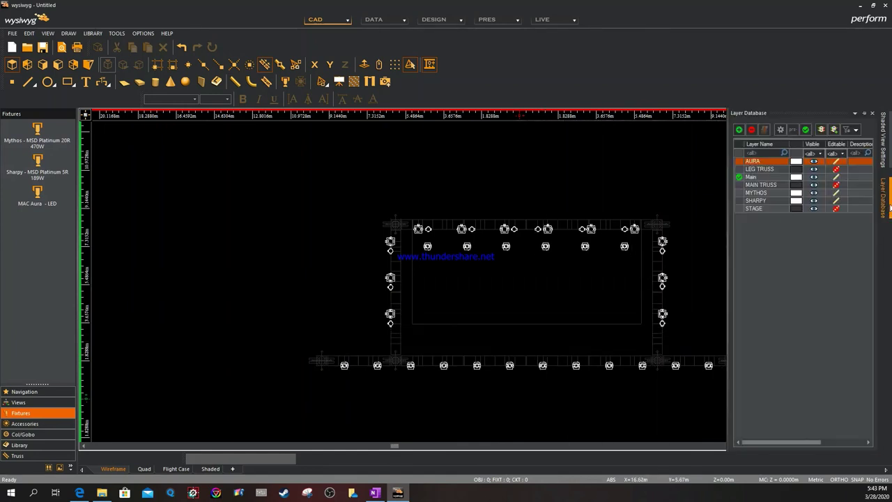
pyautogui.click(800, 164)
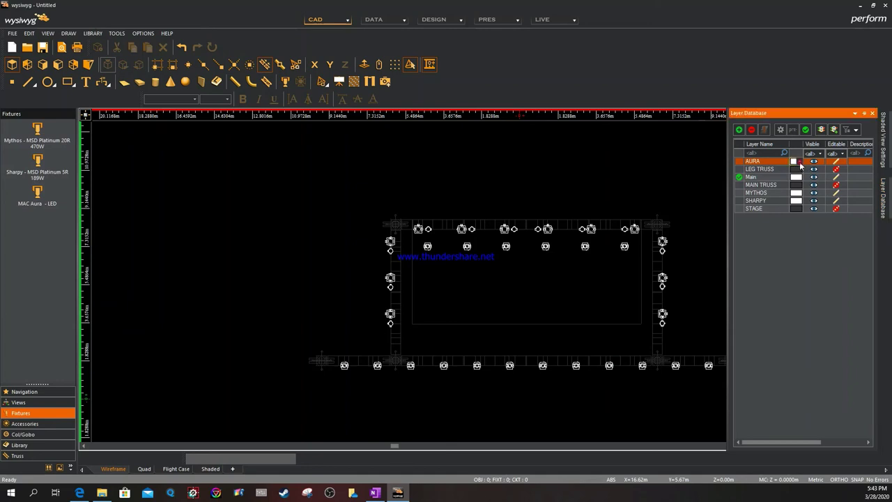
pyautogui.click(800, 162)
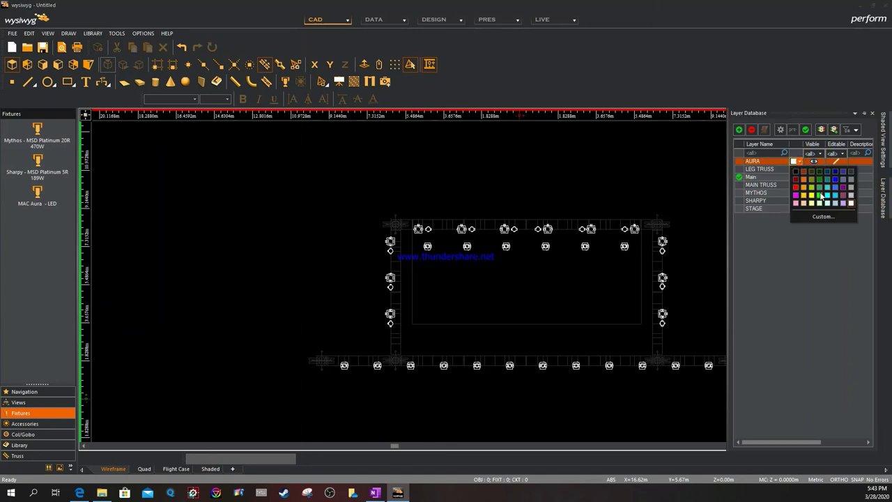
pyautogui.click(820, 196)
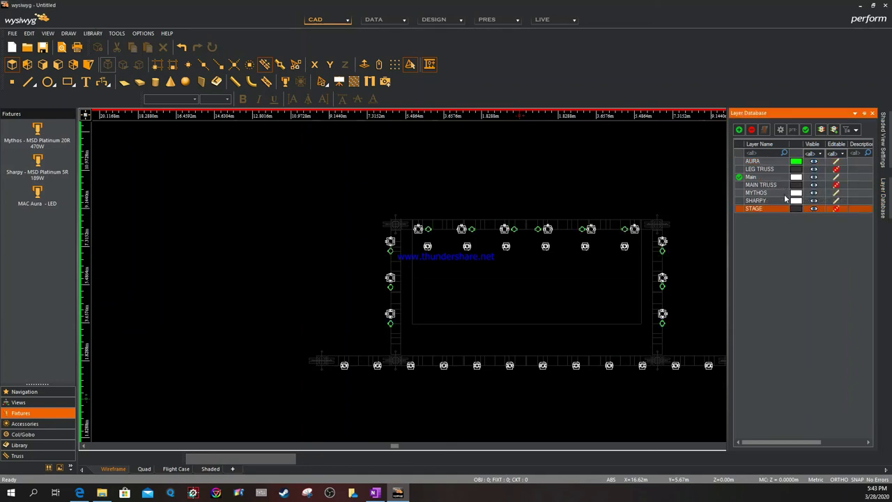
# Change the MYTHOS layer's colour to red and the SHARPY layer's colour to orange in the layer database
pyautogui.click(799, 195)
pyautogui.click(799, 194)
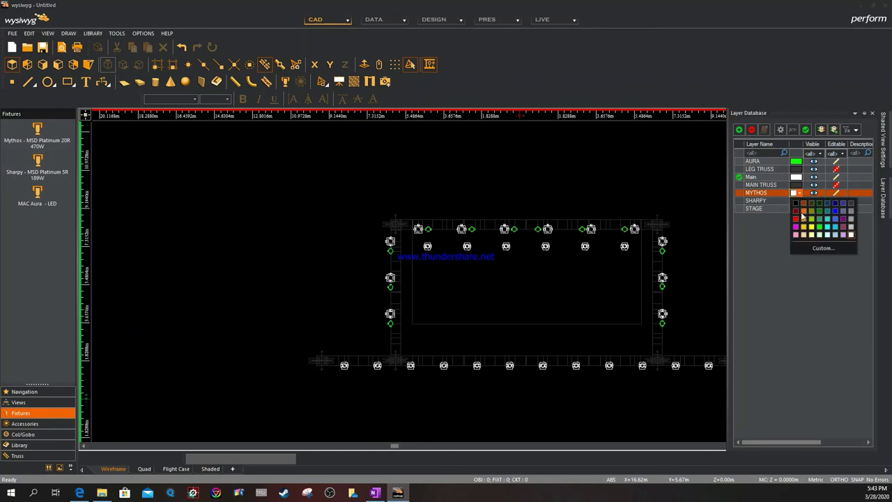
pyautogui.click(798, 219)
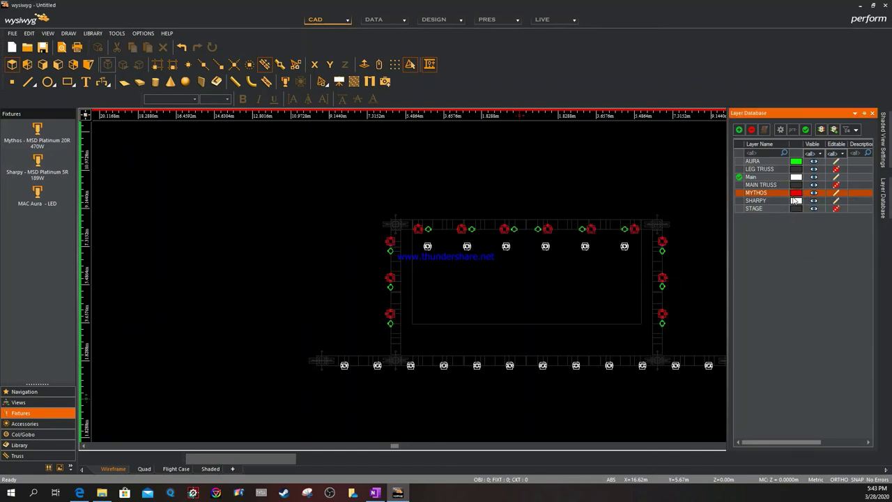
pyautogui.click(800, 201)
pyautogui.click(800, 201)
pyautogui.click(803, 227)
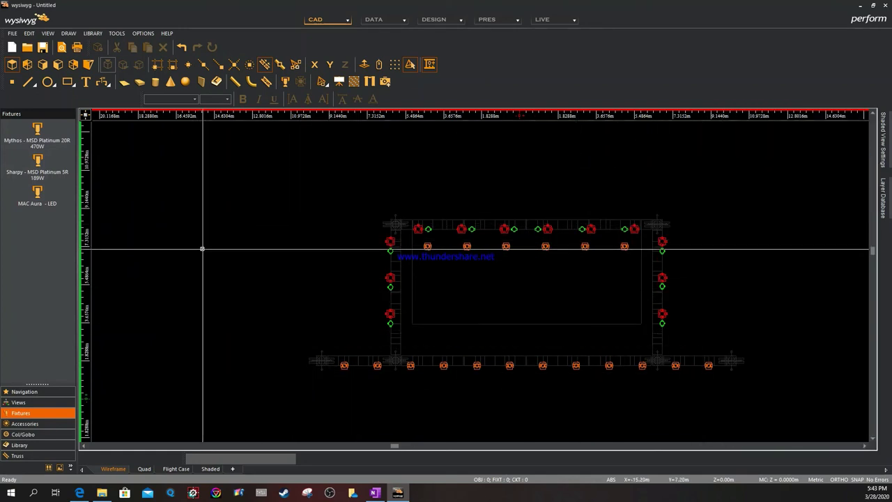
# Set up the Quick Fixture Tool to assign patch from 1.1 and spot from 101, and agree to create domain 1
pyautogui.rightClick(189, 224)
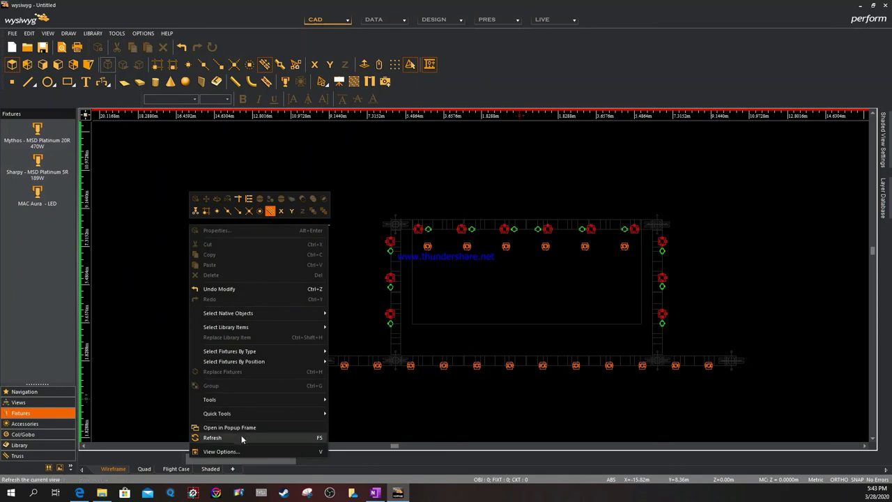
pyautogui.moveTo(232, 419)
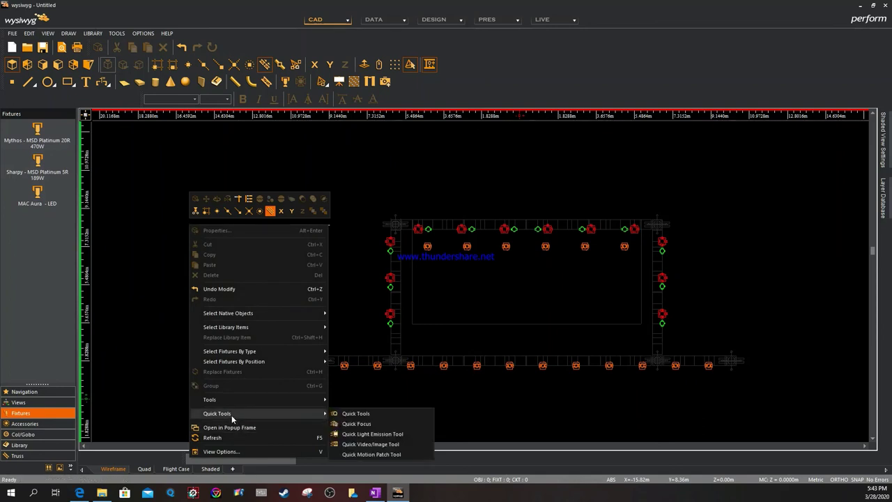
pyautogui.click(376, 415)
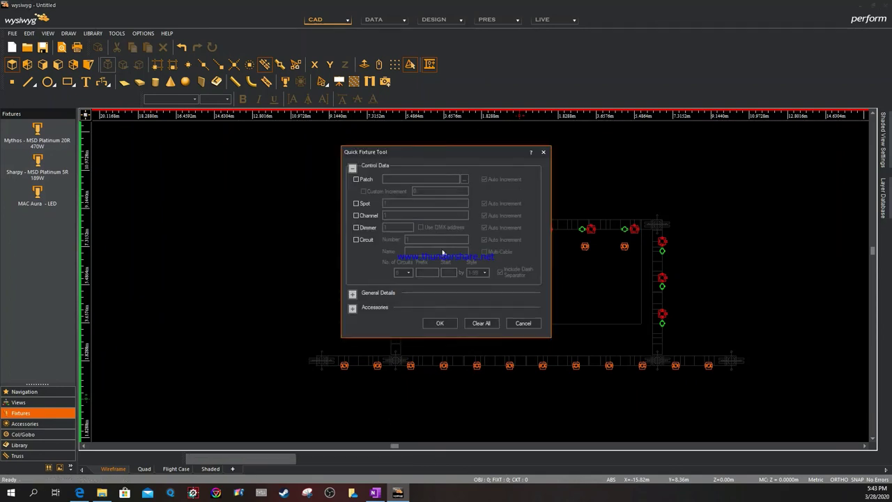
pyautogui.click(376, 181)
pyautogui.click(357, 204)
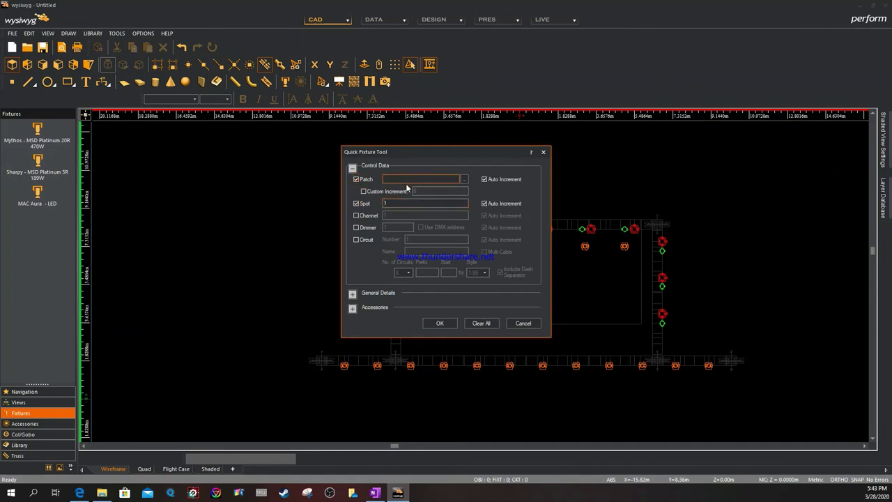
pyautogui.write('1.1')
pyautogui.click(395, 204)
pyautogui.write('01')
pyautogui.click(443, 323)
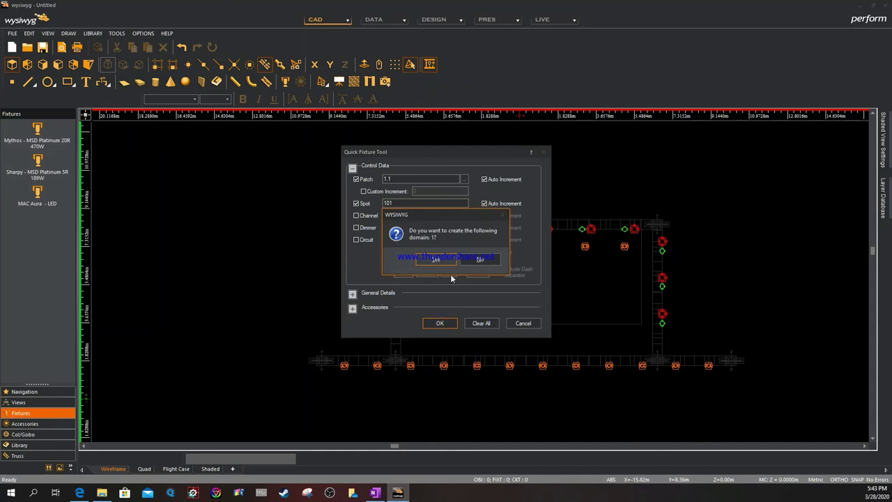
pyautogui.click(432, 259)
# Assign spot 101 and patch 1.1 to the Mythos nearest the front on the left side truss
pyautogui.click(393, 315)
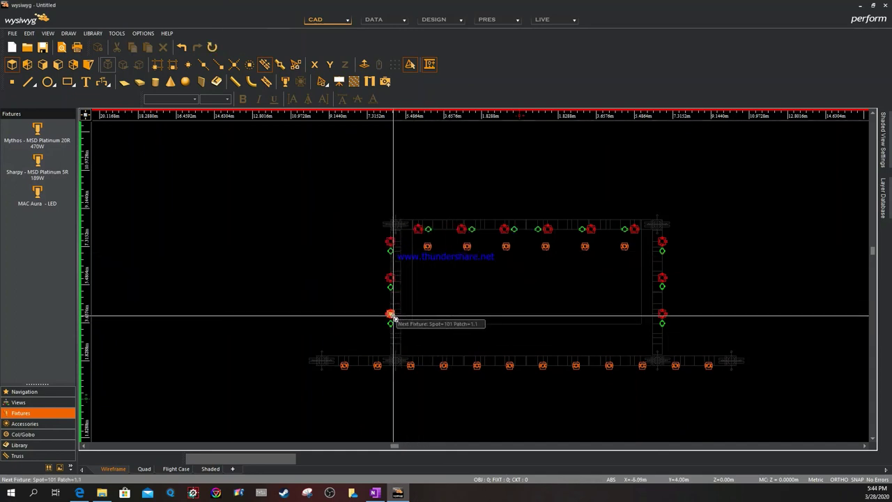